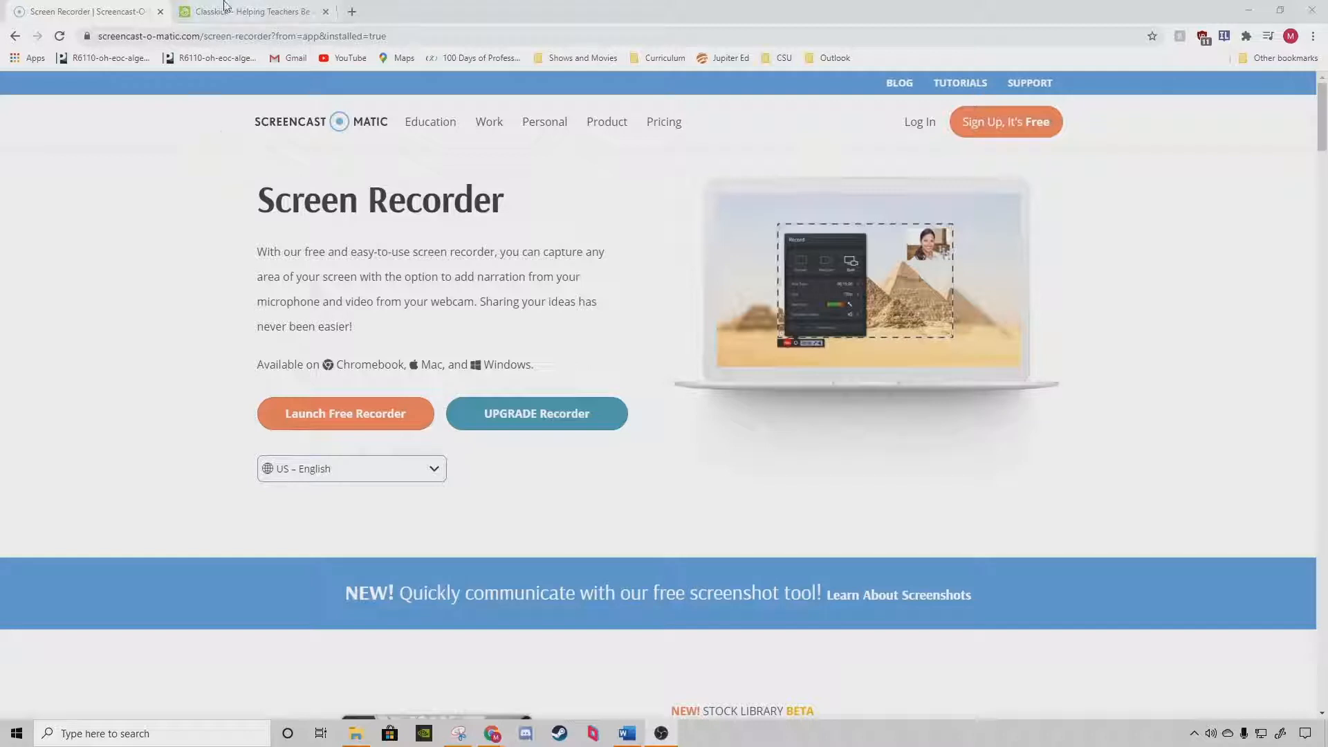
Log in to Classkick as a teacher with the Google account.
click(241, 17)
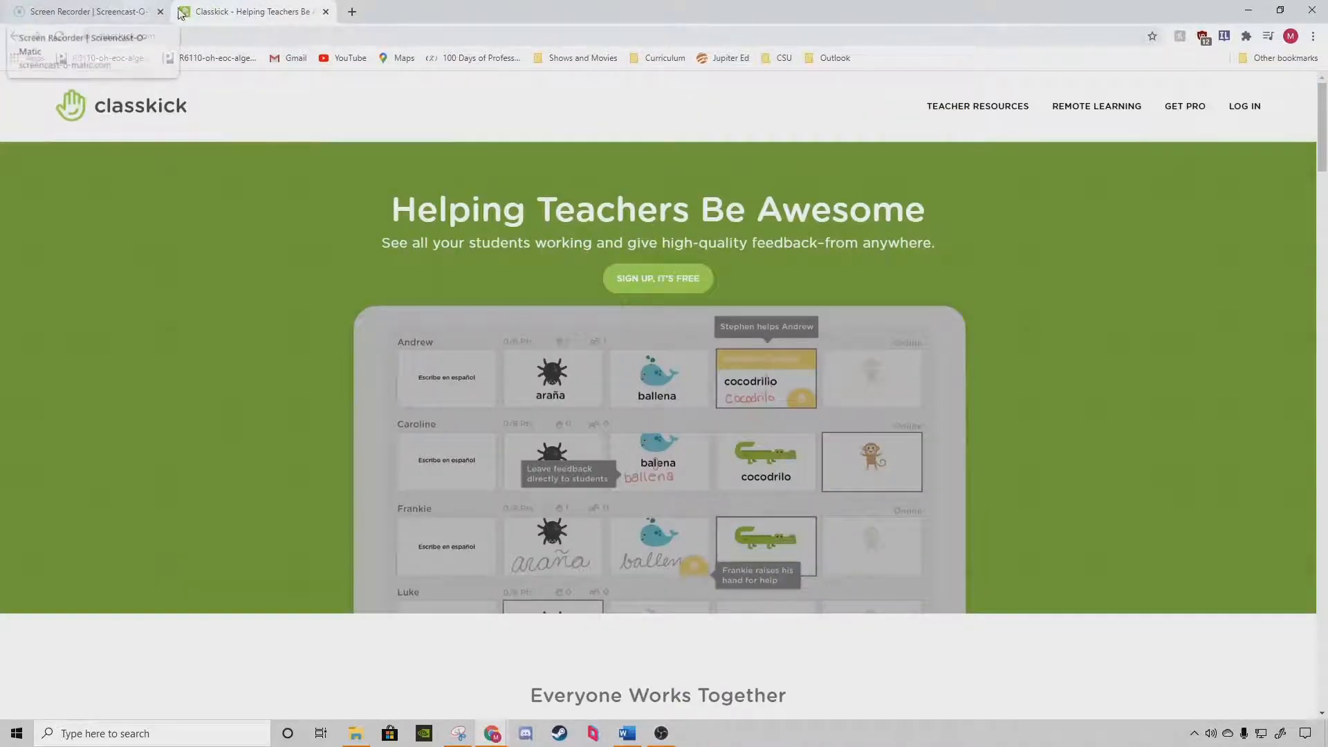
mouse_move(1251, 111)
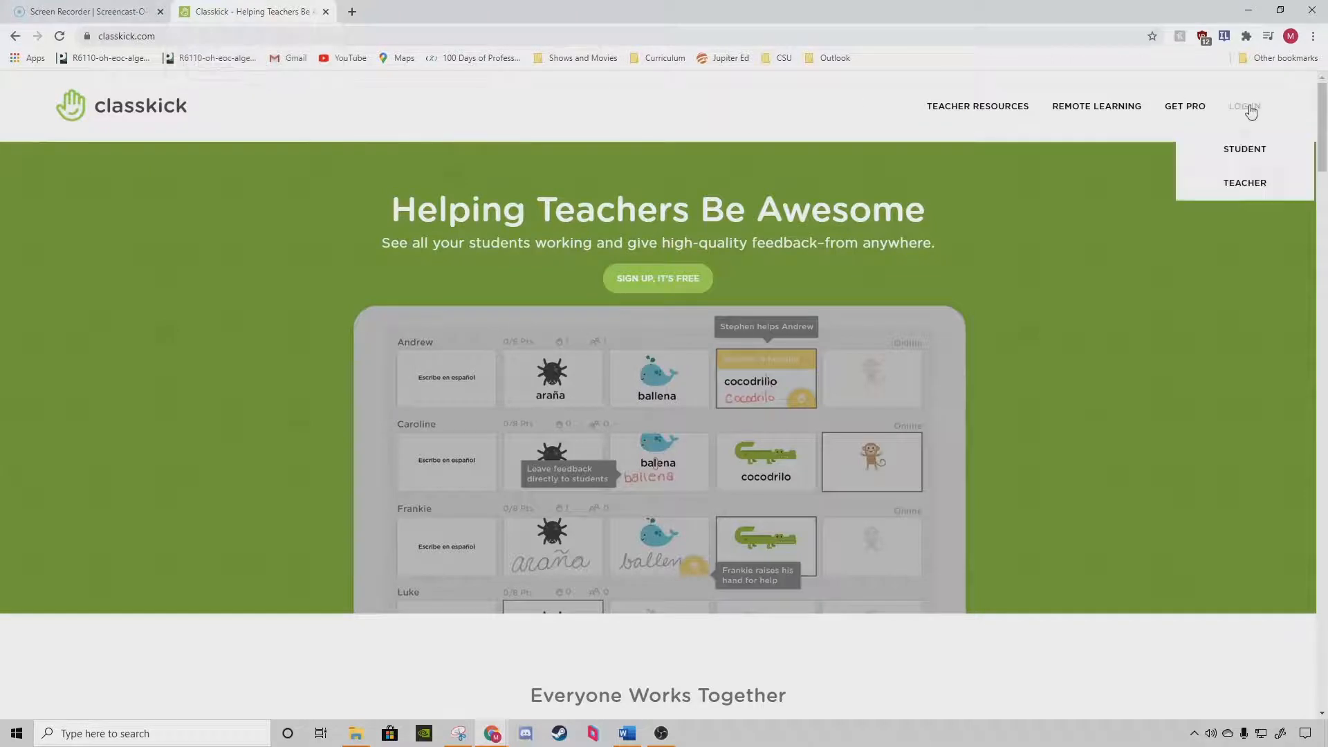
click(1250, 182)
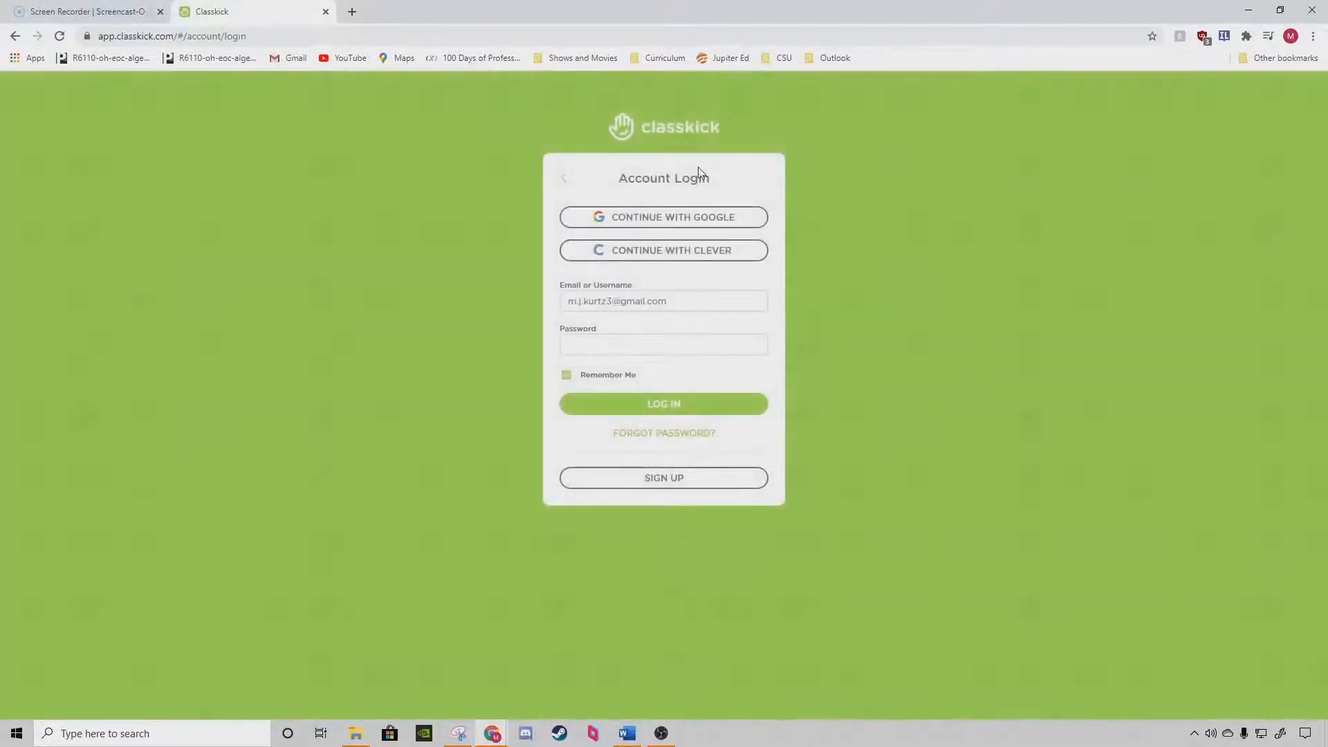
click(675, 230)
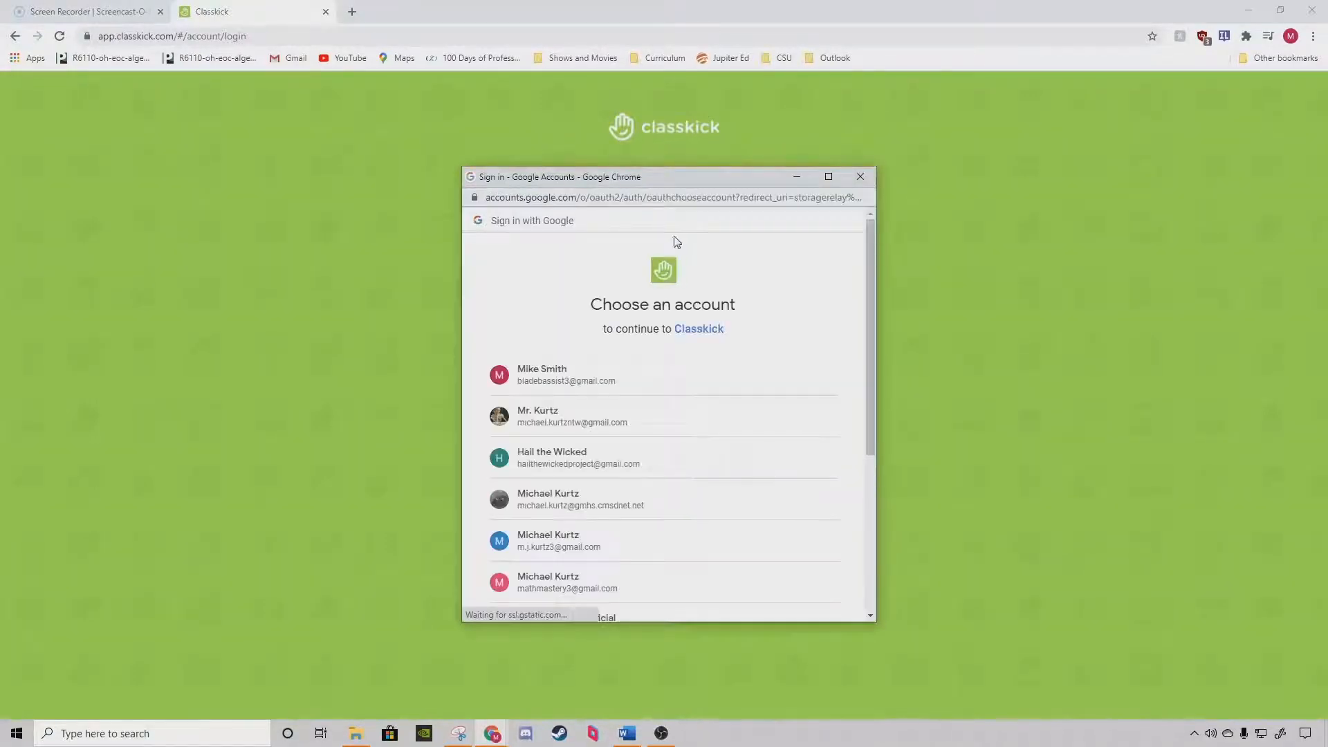
click(585, 559)
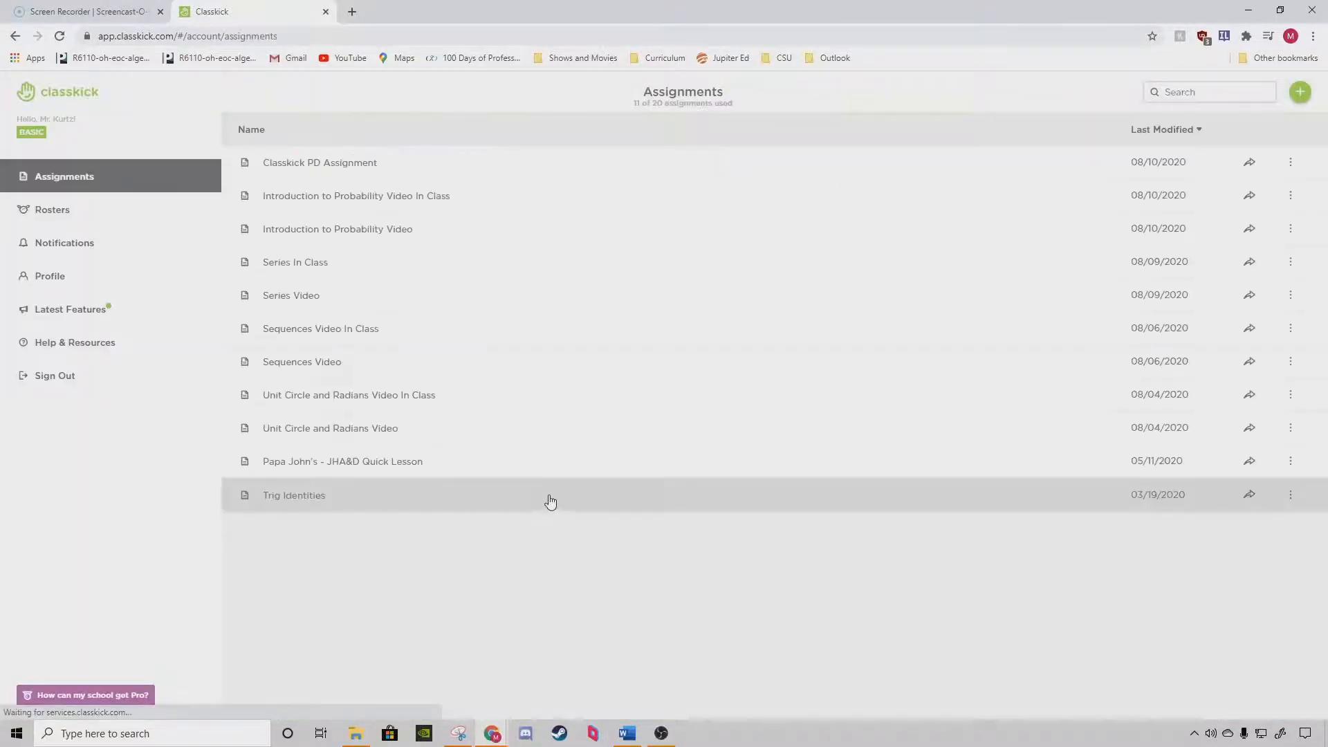
Create a new blank assignment and name it "Compound Probability and Independence Video".
click(1296, 97)
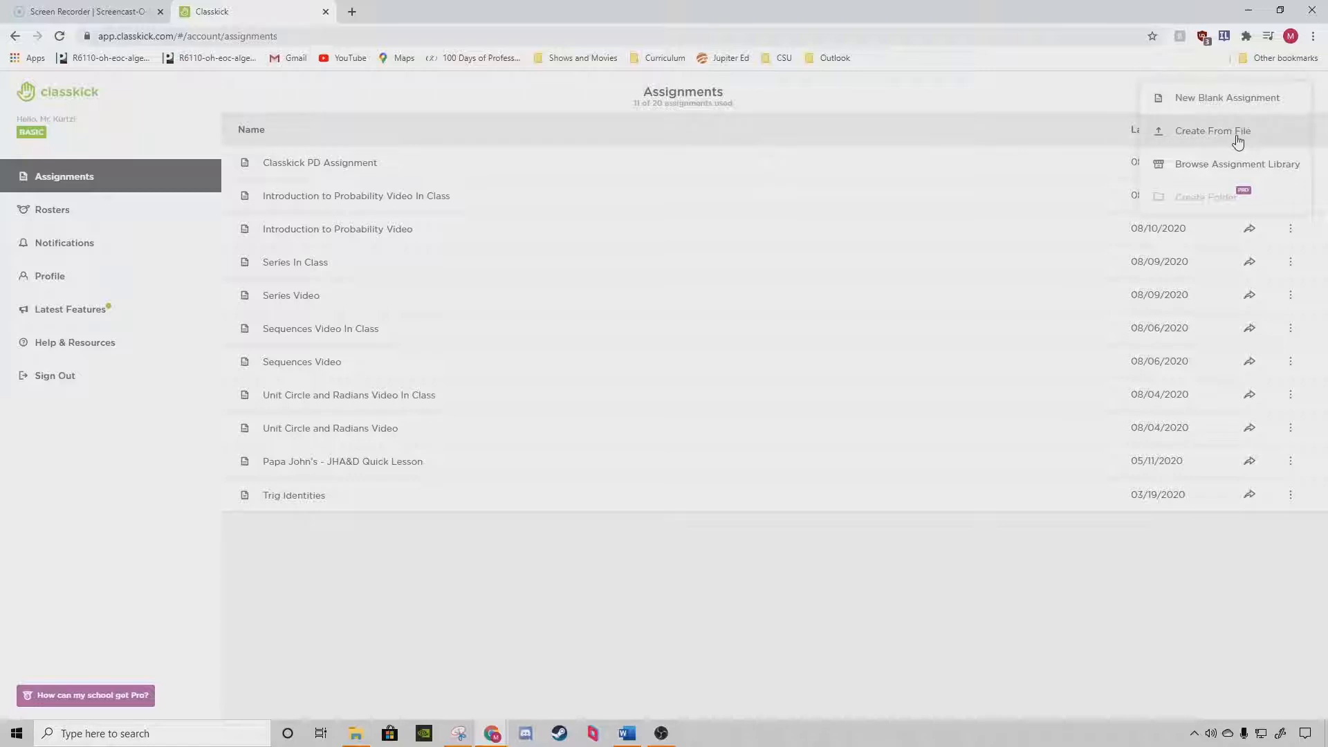
click(1215, 105)
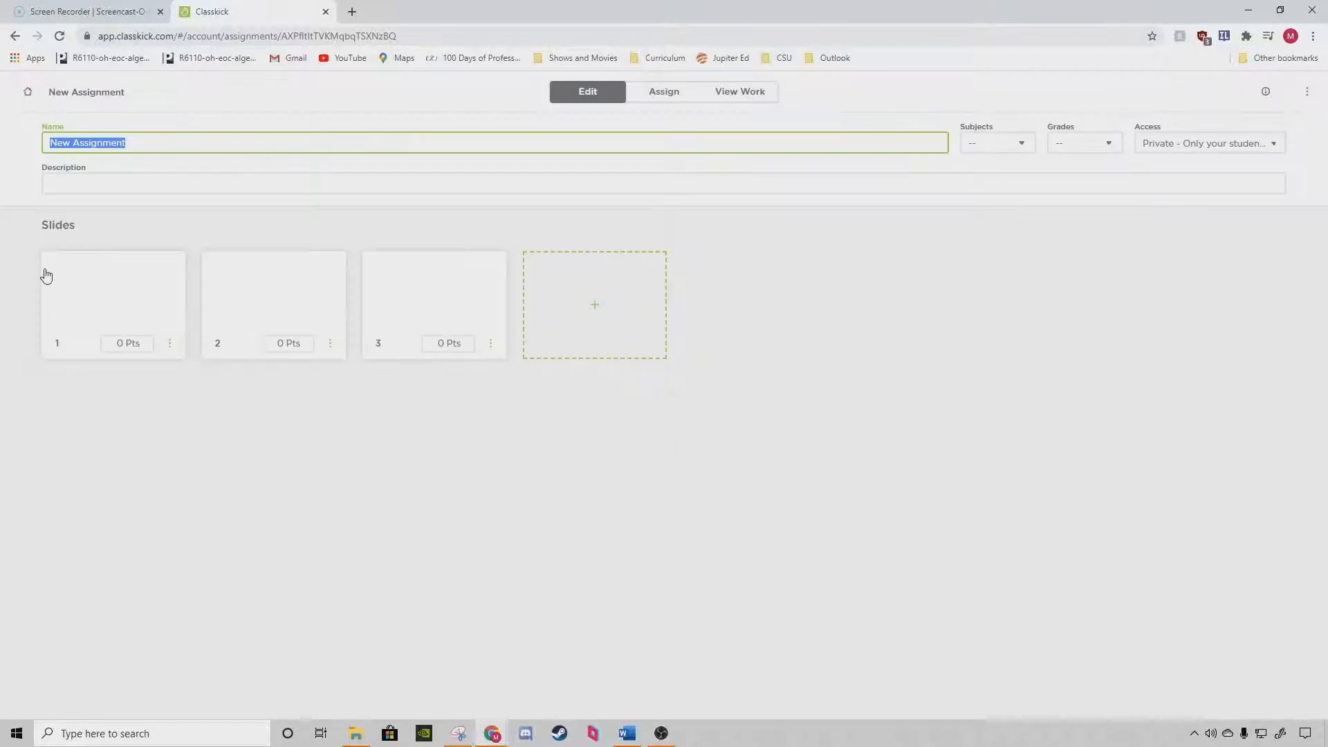
triple_click(159, 144)
click(626, 733)
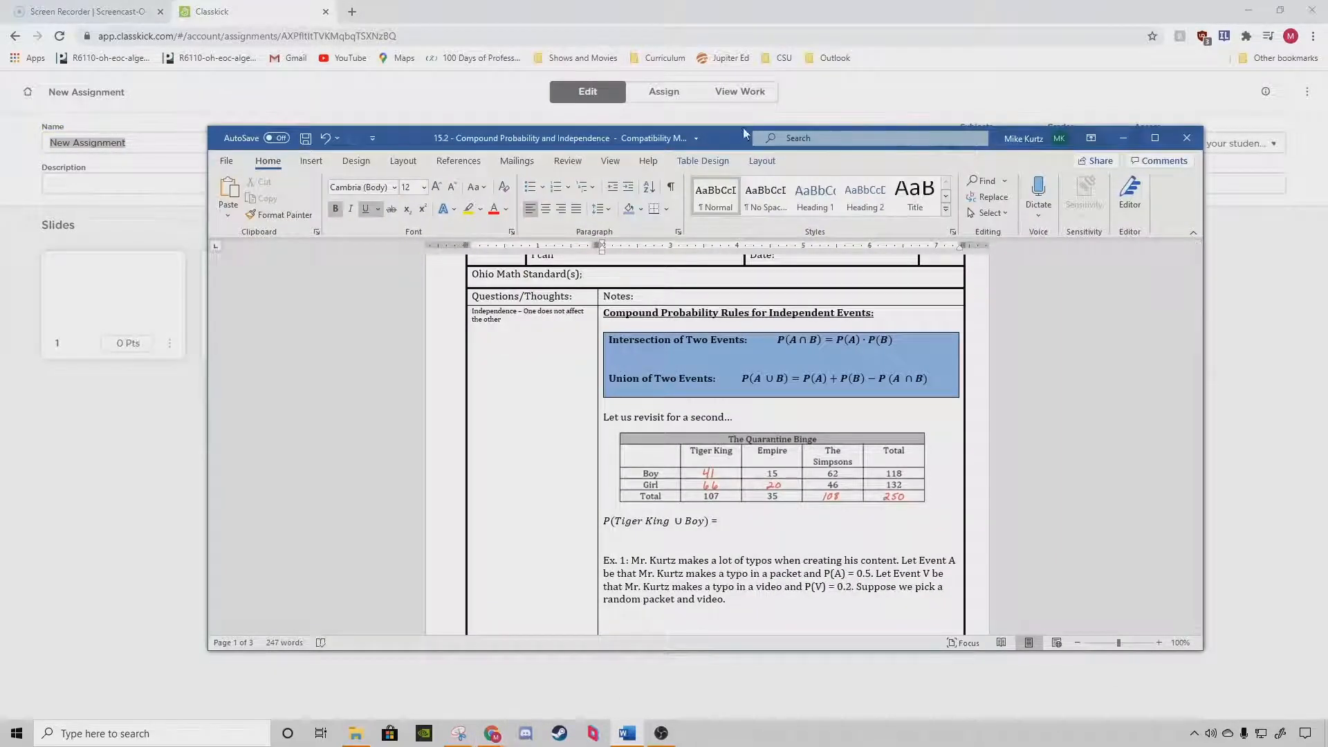
drag(746, 137, 797, 204)
scroll(780, 410, up, 3)
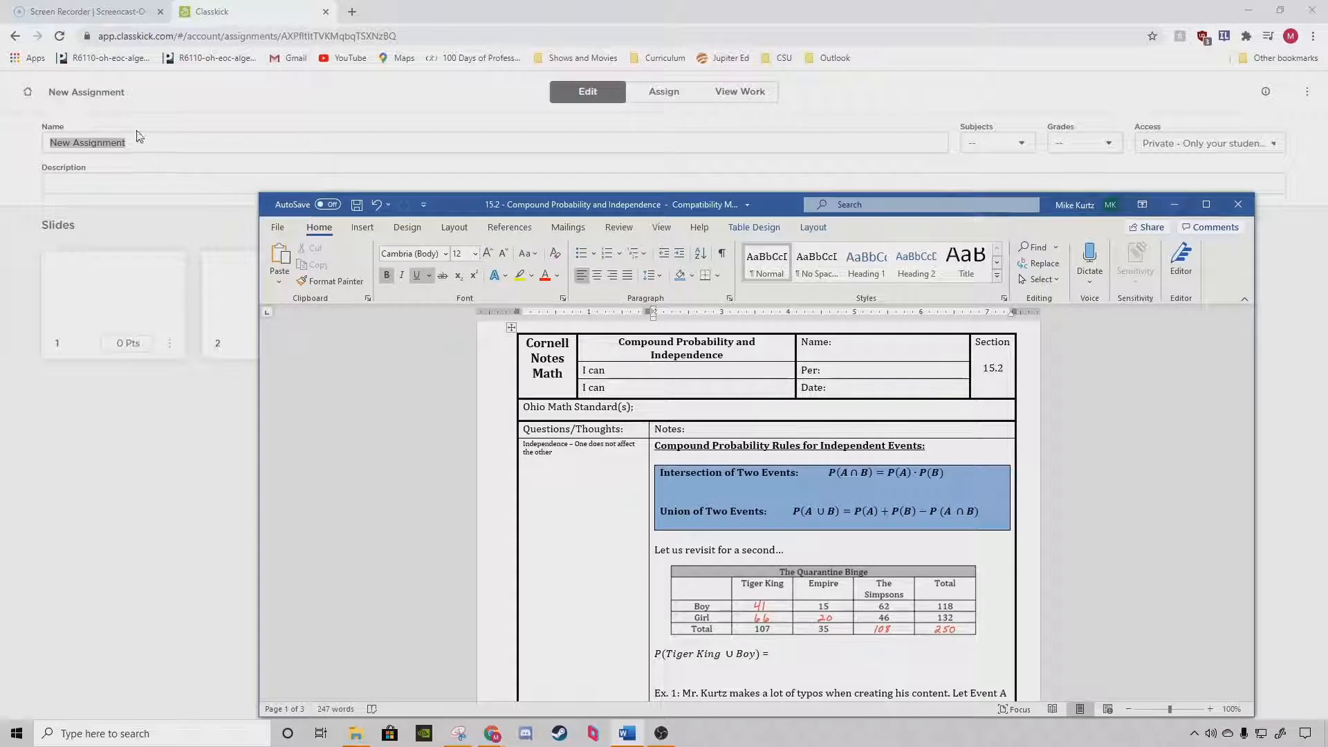
click(160, 142)
triple_click(160, 144)
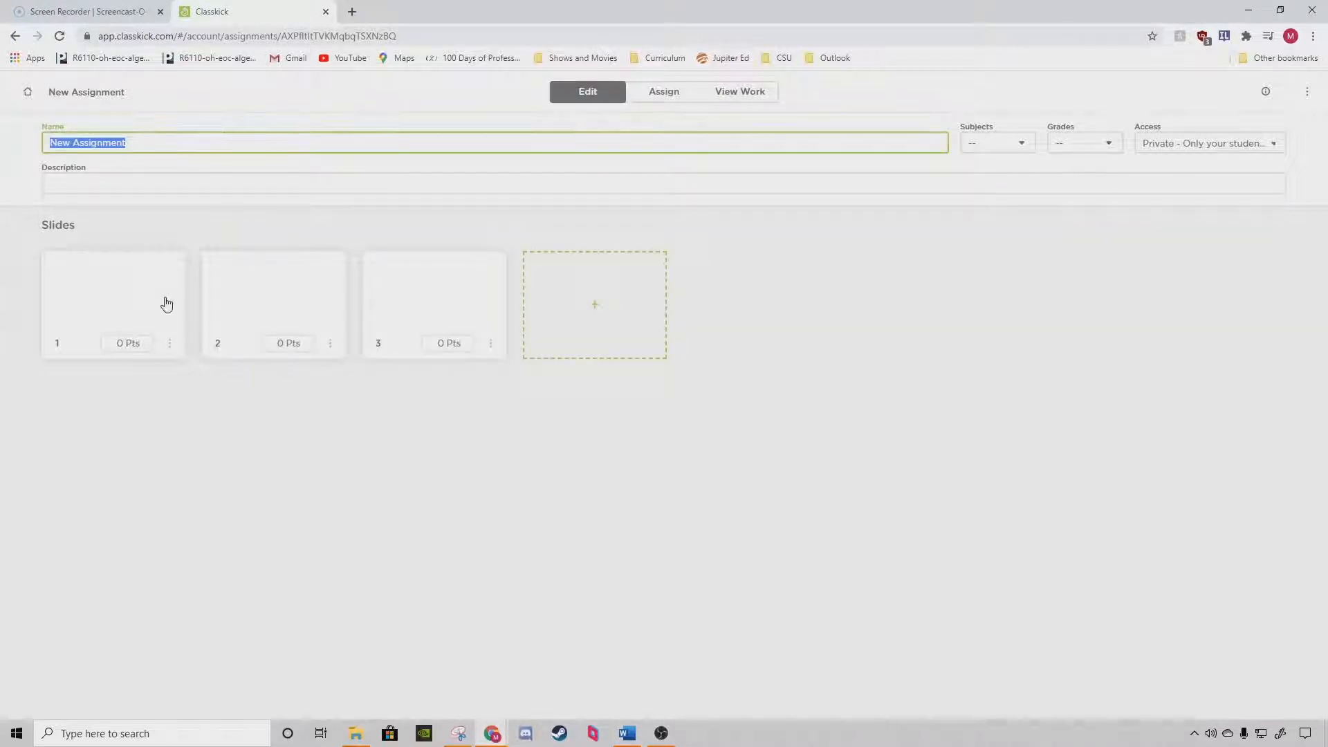
text(Compound Pr)
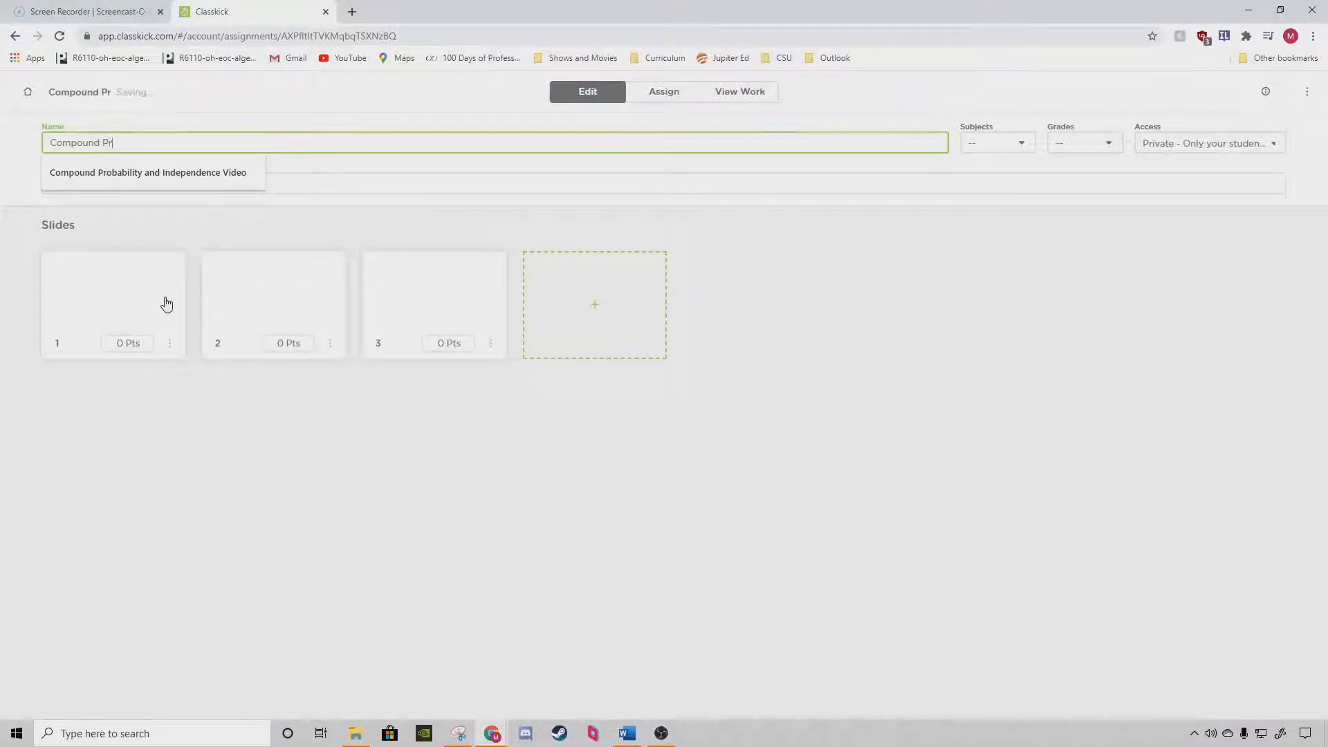
key(Down)
key(Return)
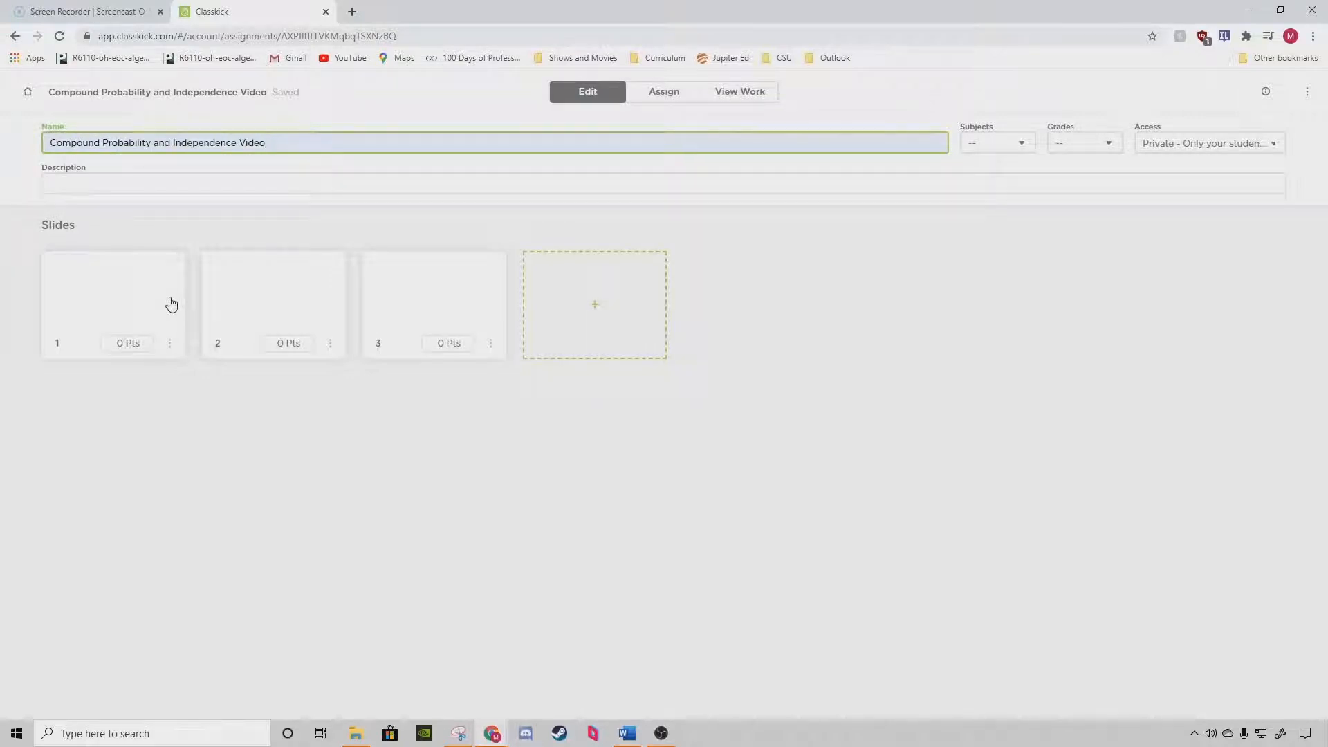
Open slide 1 for editing and apply the orange border background.
click(170, 302)
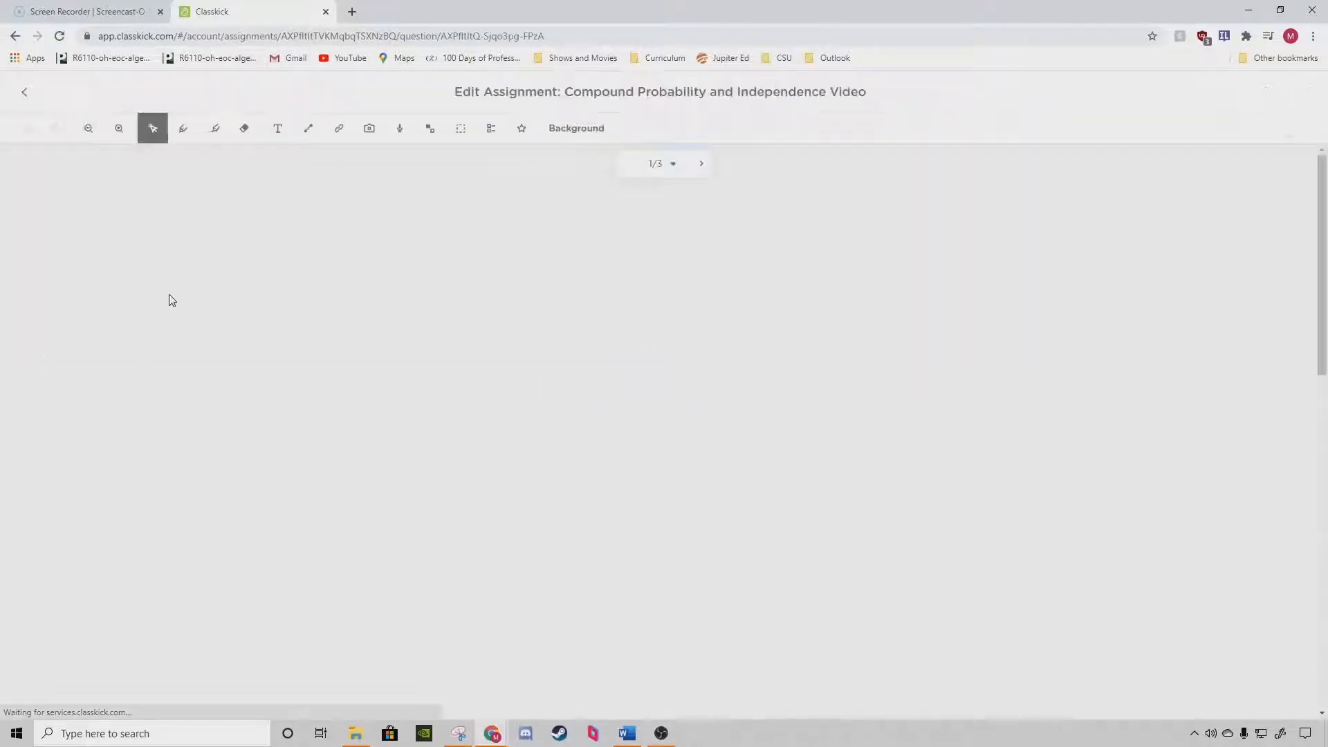
click(578, 128)
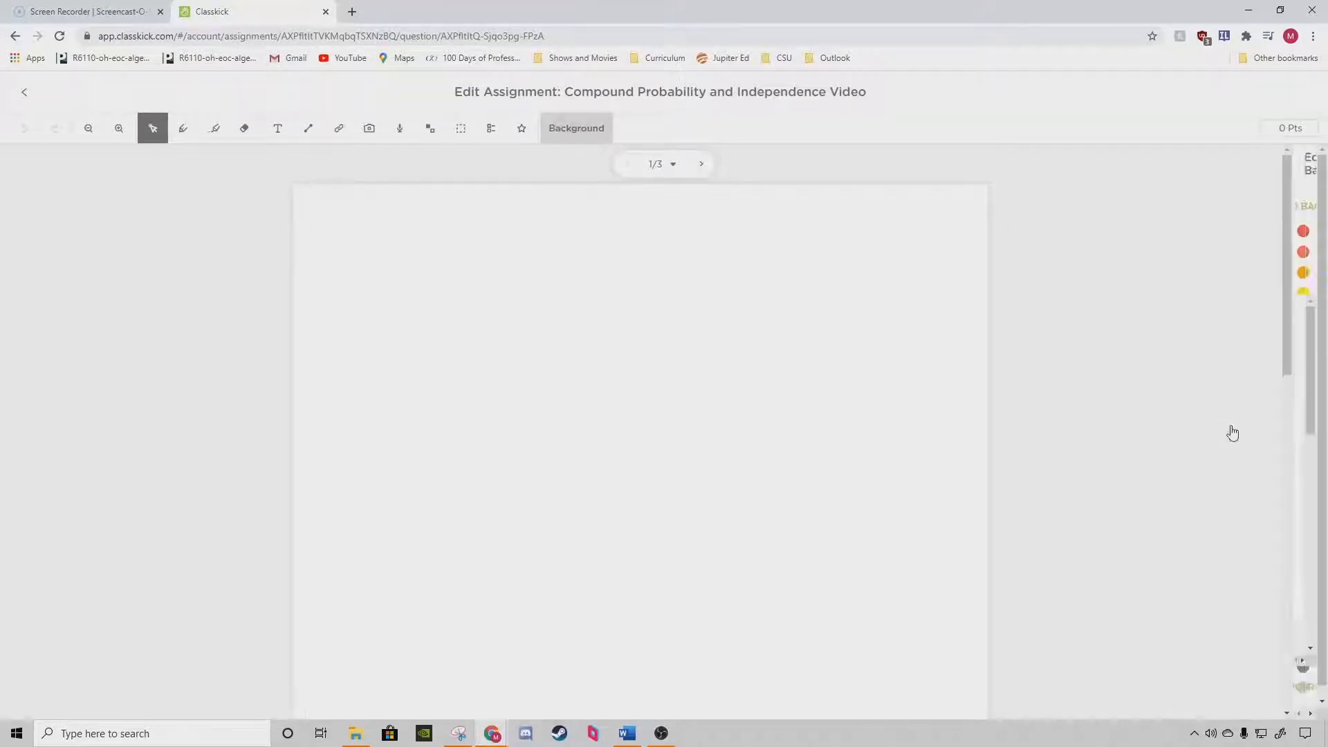
scroll(1234, 437, down, 3)
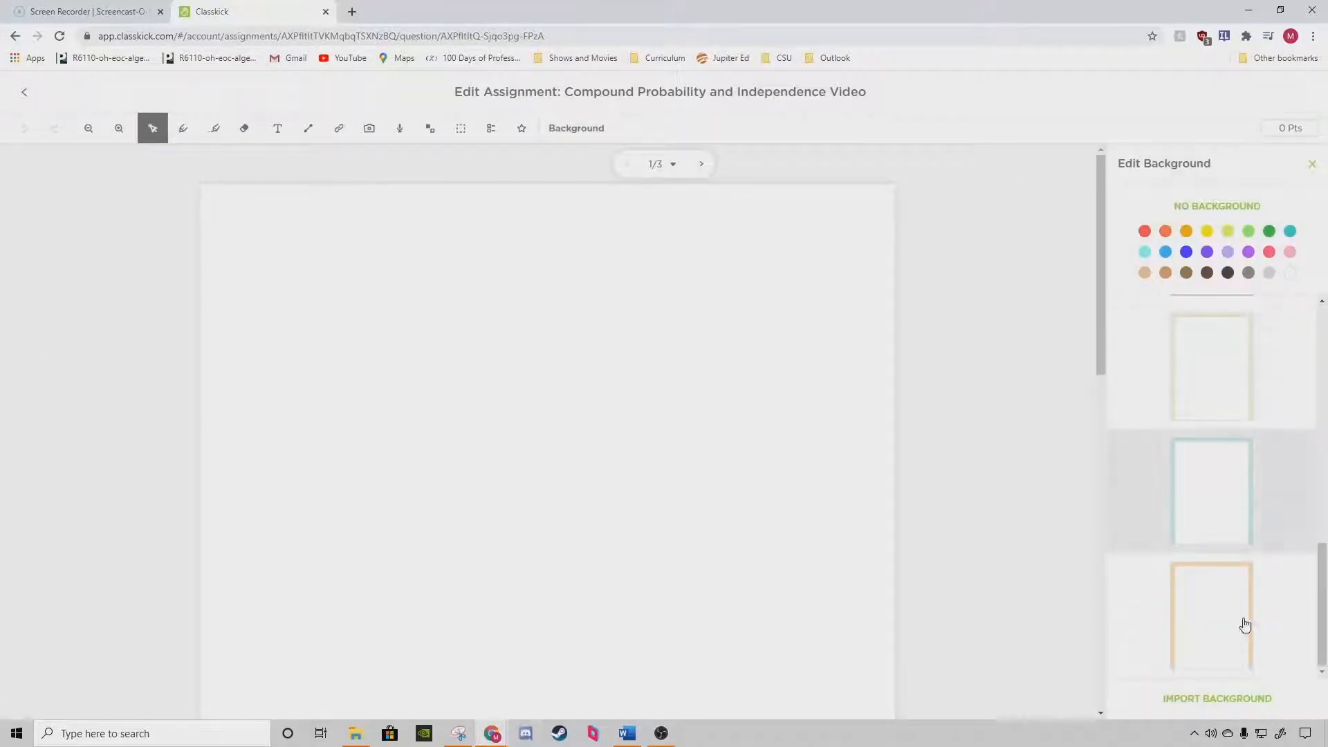
click(1236, 621)
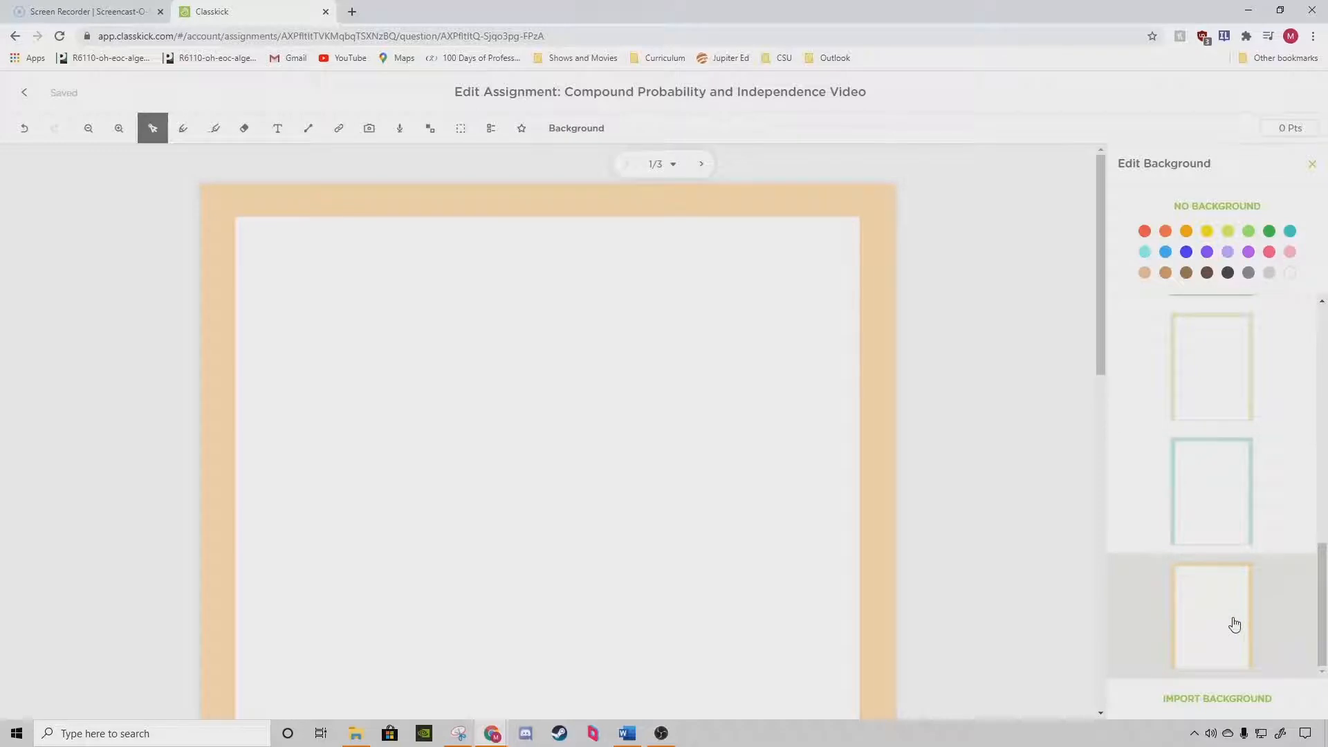
Add a text box at the top of slide 1 with the title "Compound Probability and Independence".
click(277, 128)
drag(370, 221, 773, 251)
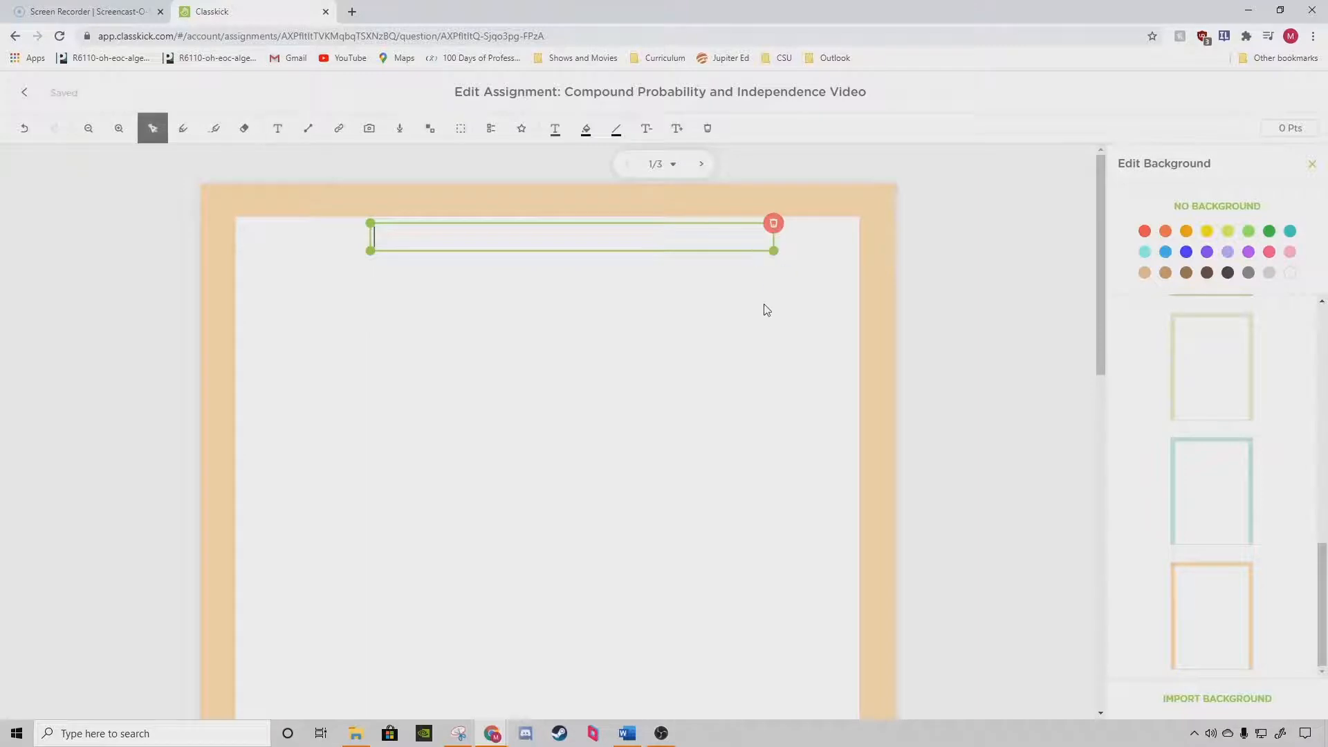
text(Compound Pro)
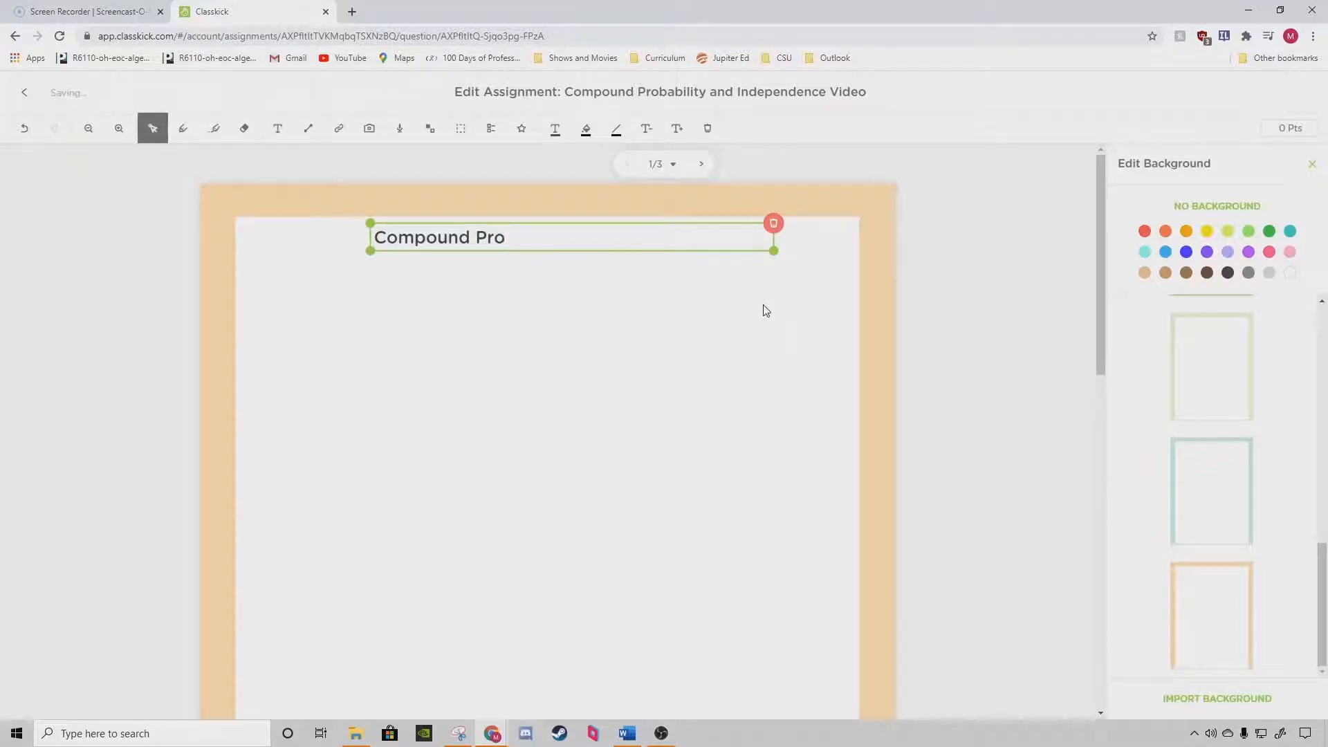
text(ability)
key(BackSpace)
text(y and Independence)
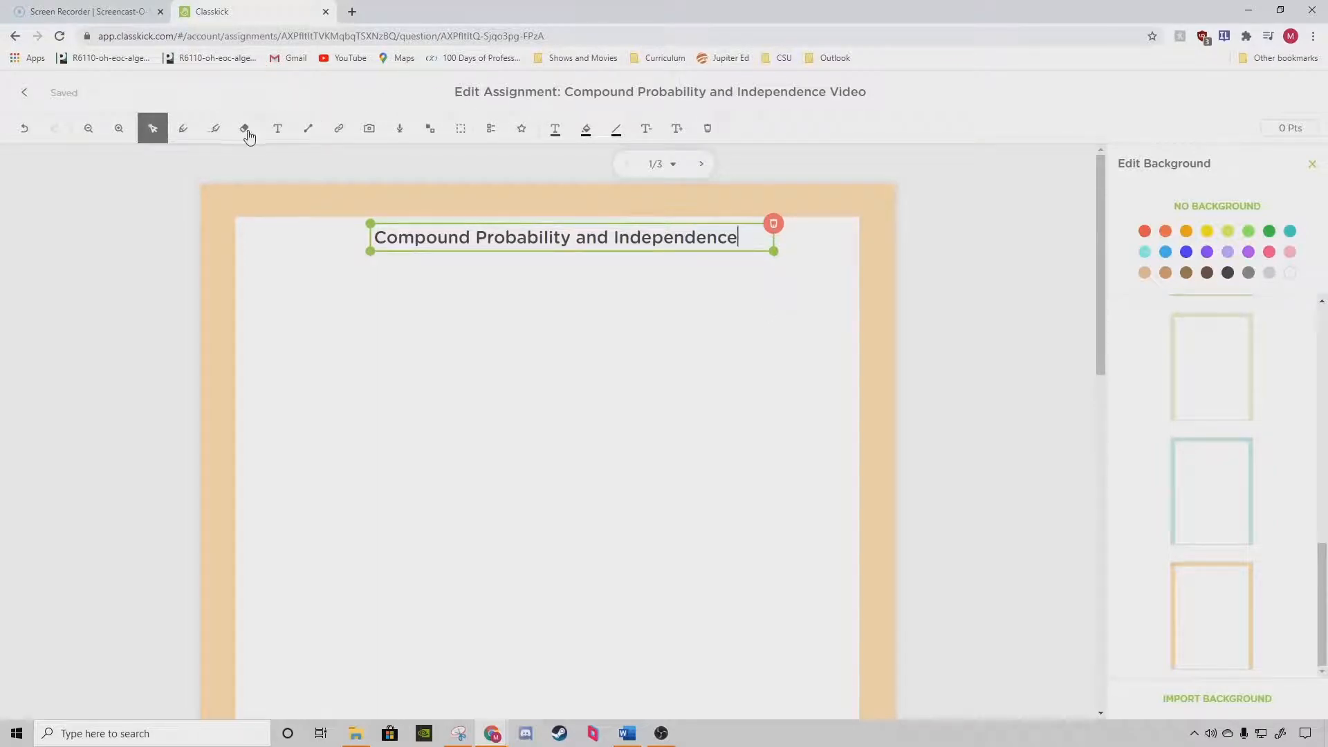
Add a wide text box below the slide 1 title reading "Learning Target(s):".
click(277, 128)
drag(237, 290, 844, 453)
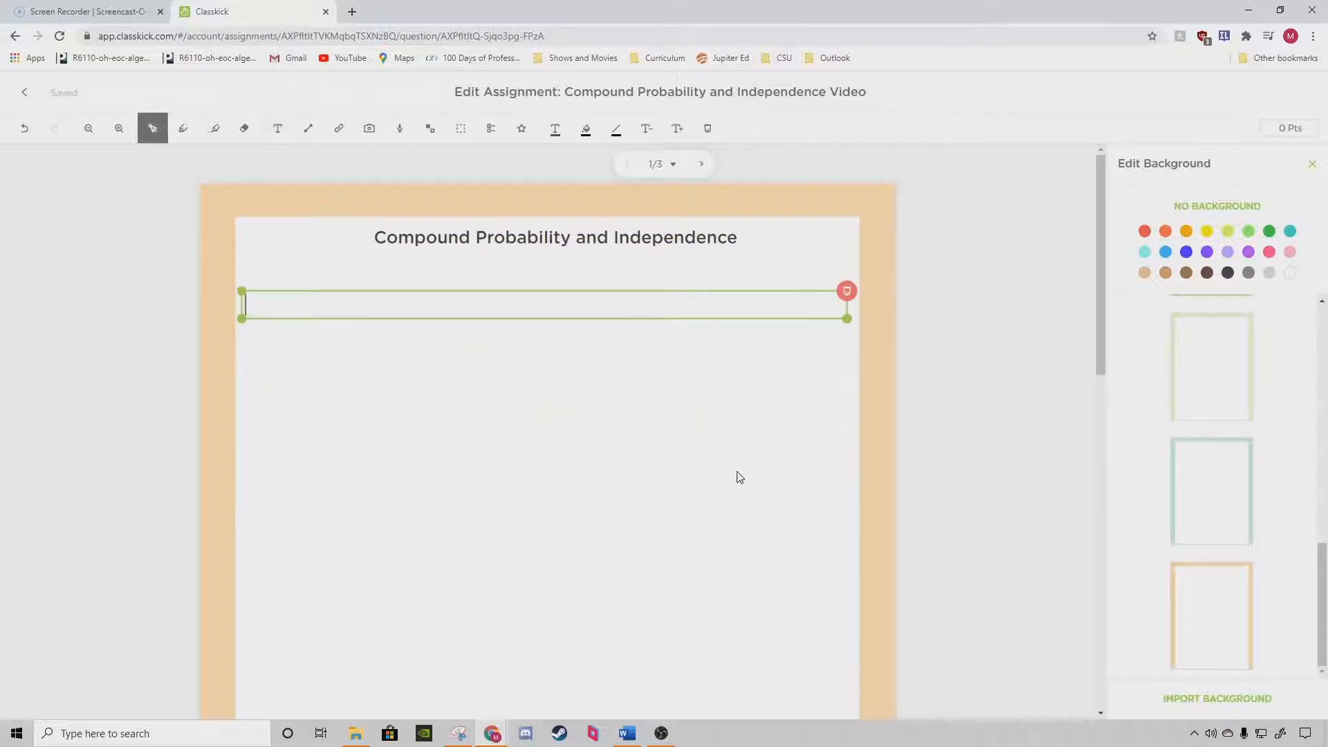
text(Learning Target(s):)
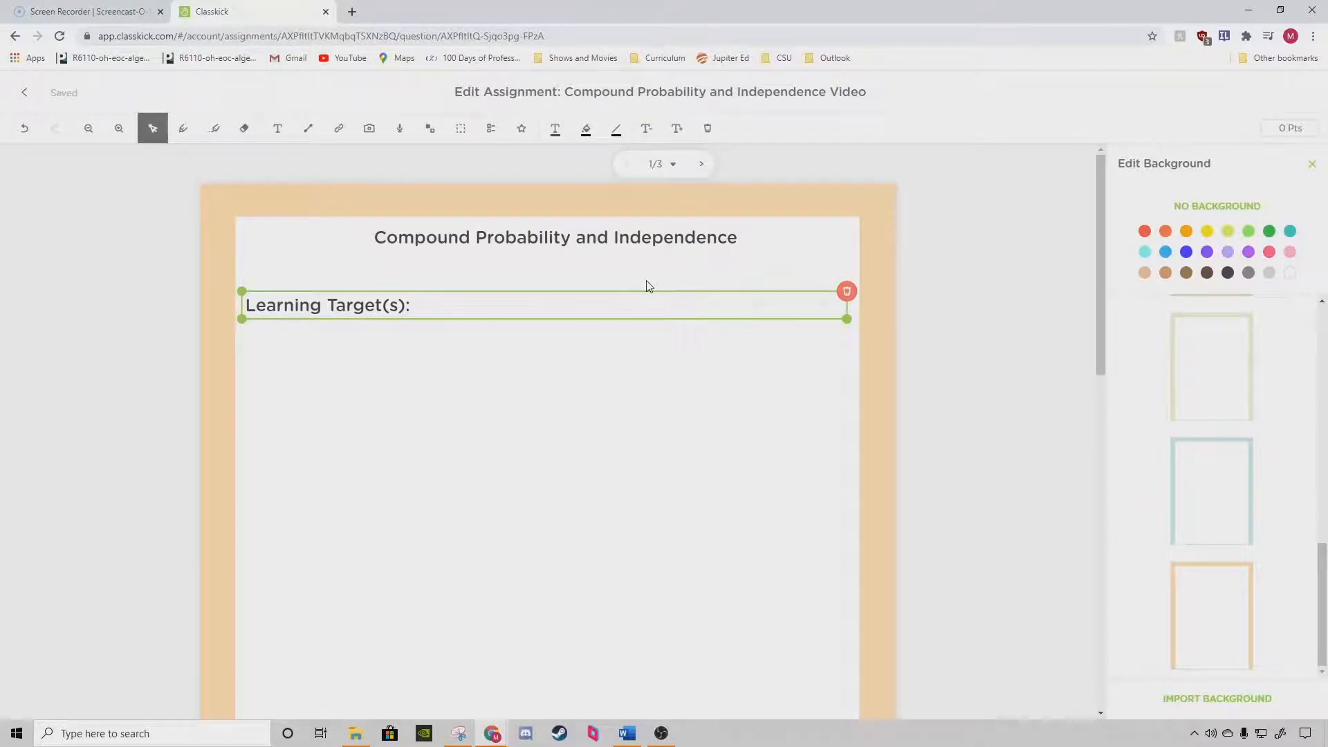
Go to slide 2 and apply the green chevron border background.
click(703, 164)
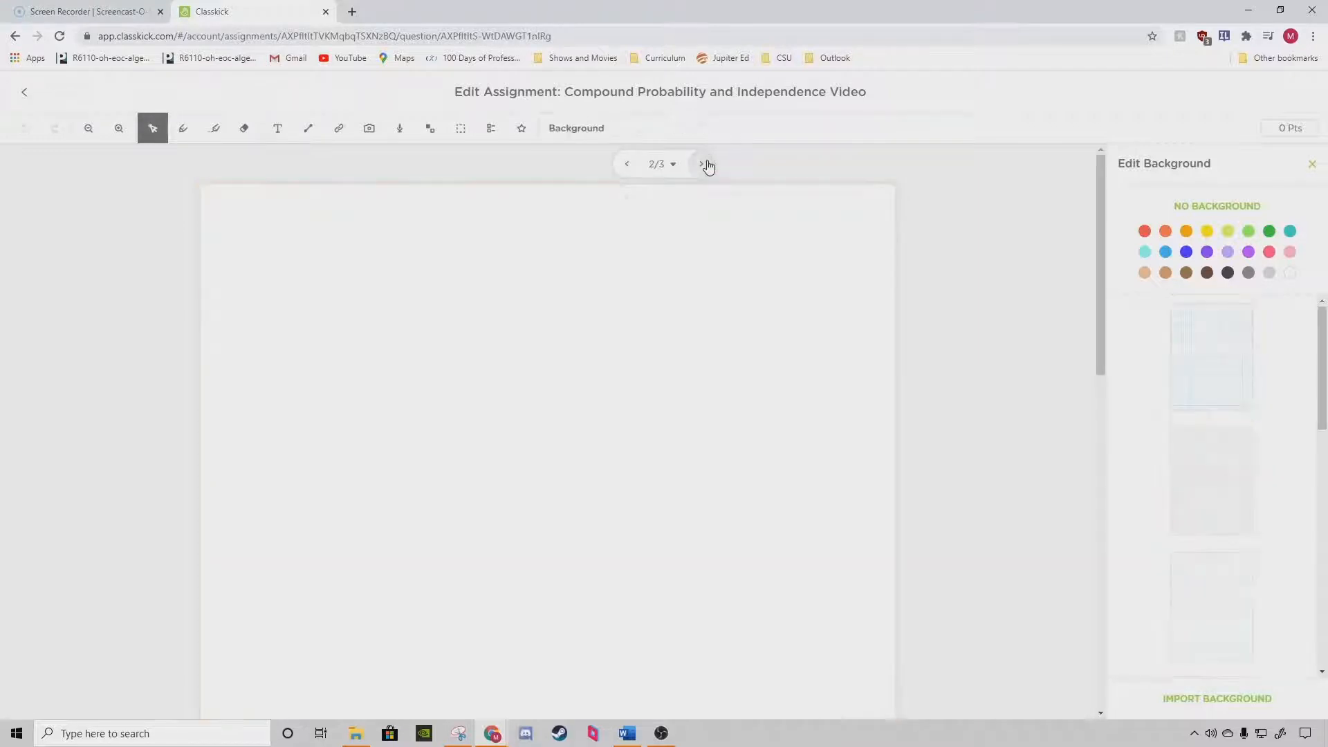
scroll(1271, 394, down, 6)
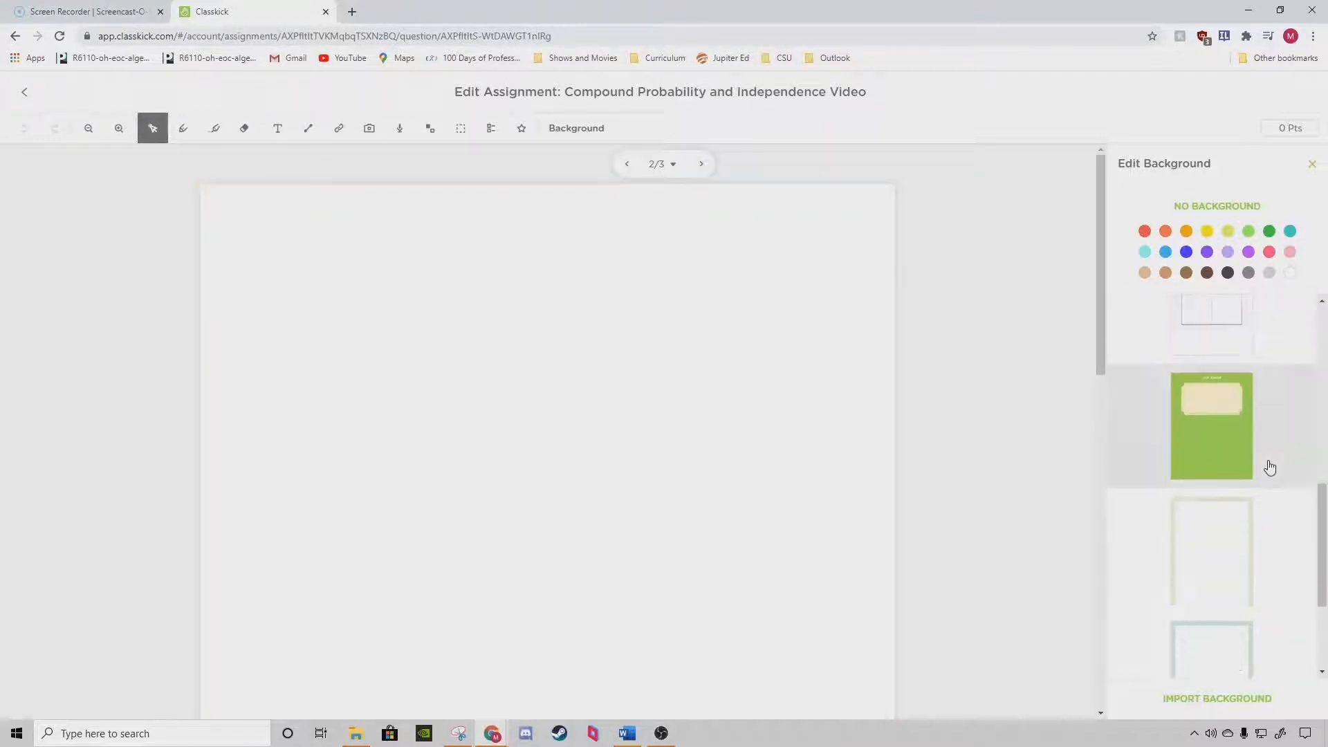
scroll(1245, 442, down, 2)
click(1207, 403)
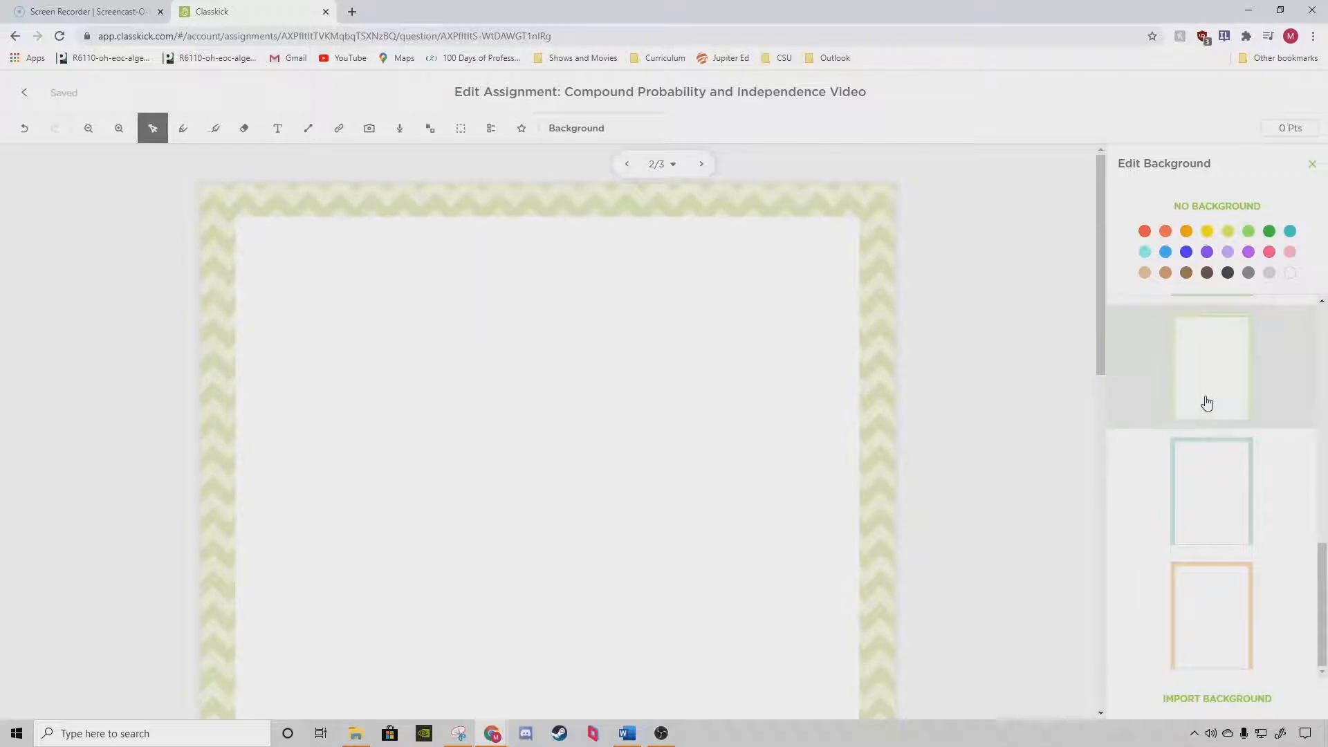
scroll(1208, 405, up, 2)
scroll(1212, 394, up, 3)
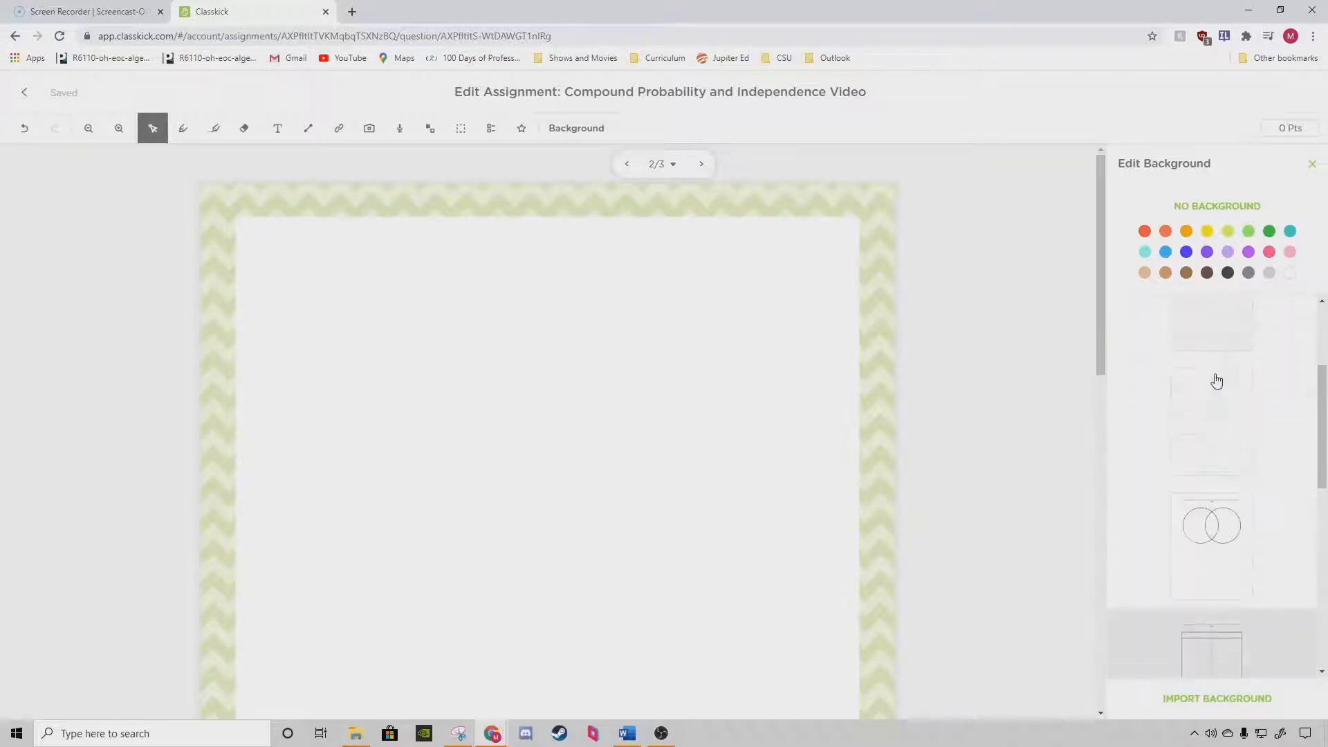
scroll(1261, 471, down, 5)
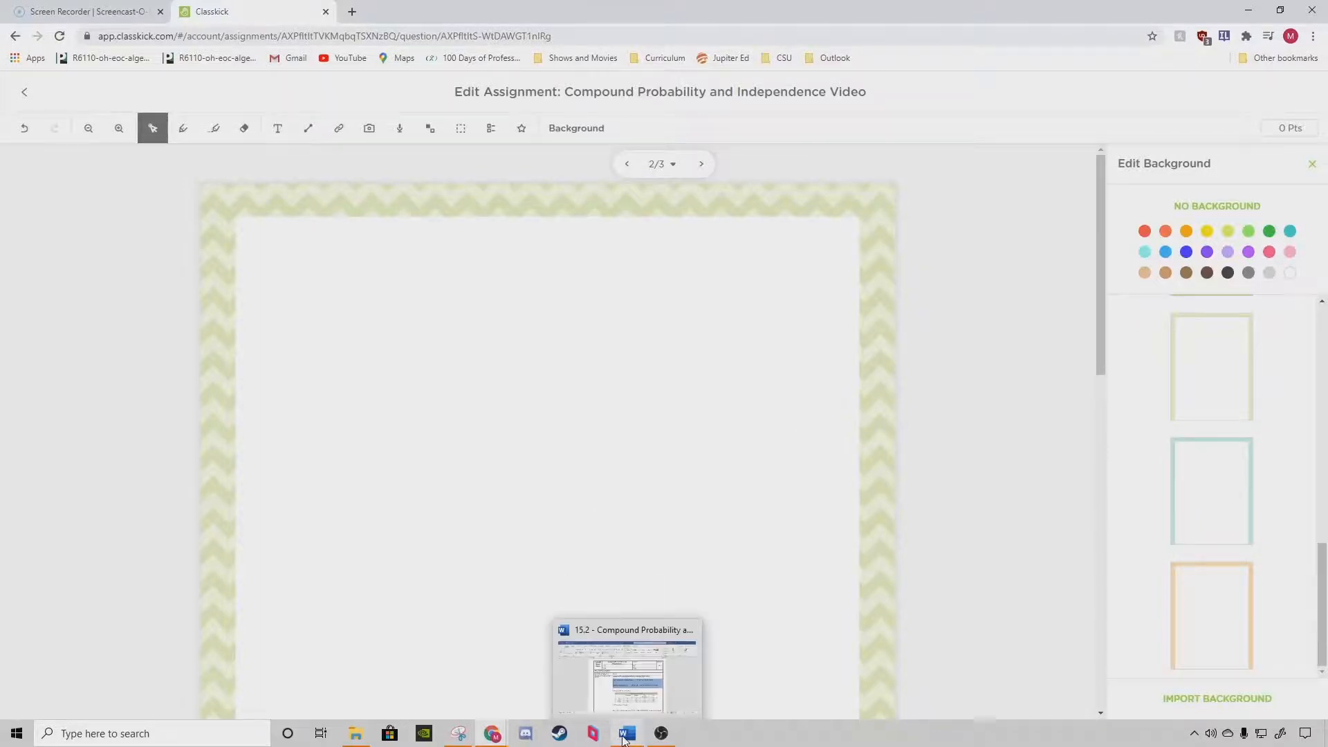
Switch to the Word notes and snip the independent-events probability rules heading and blue formula box with Snipping Tool, discarding the old snip.
click(625, 736)
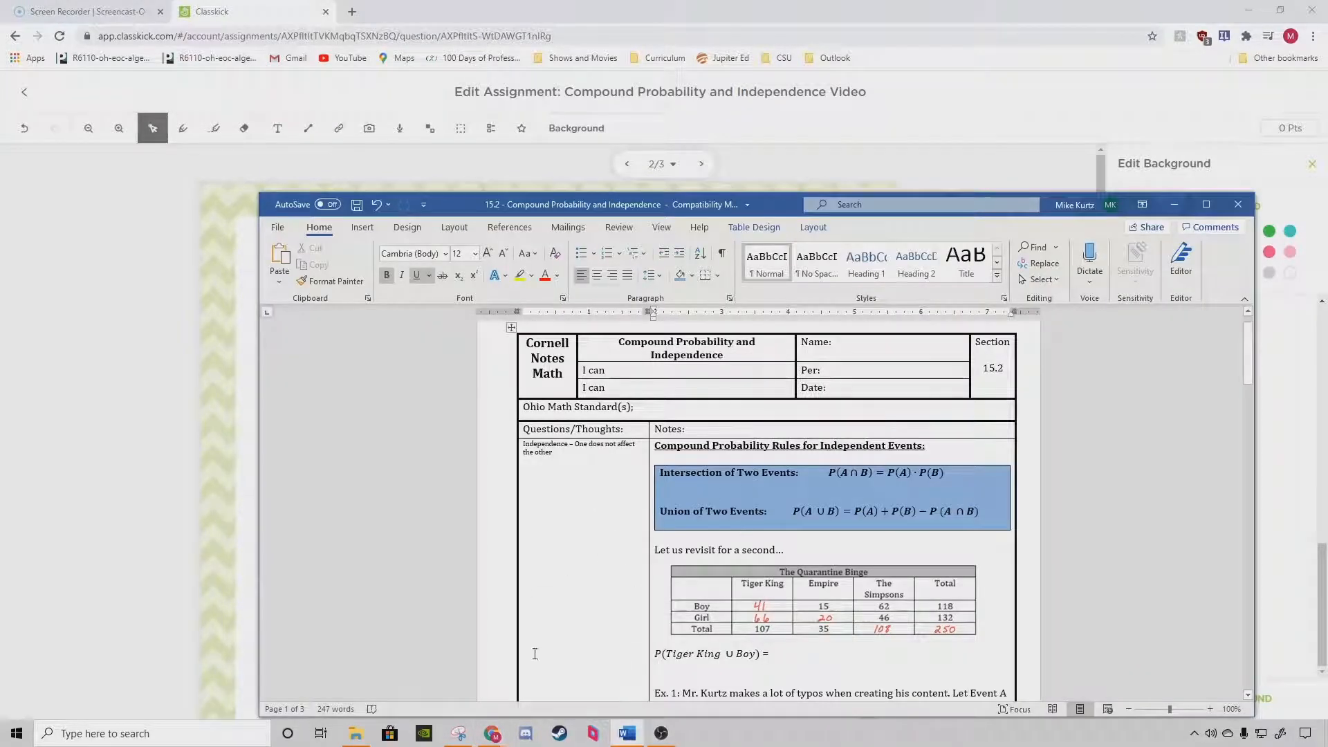
mouse_move(470, 744)
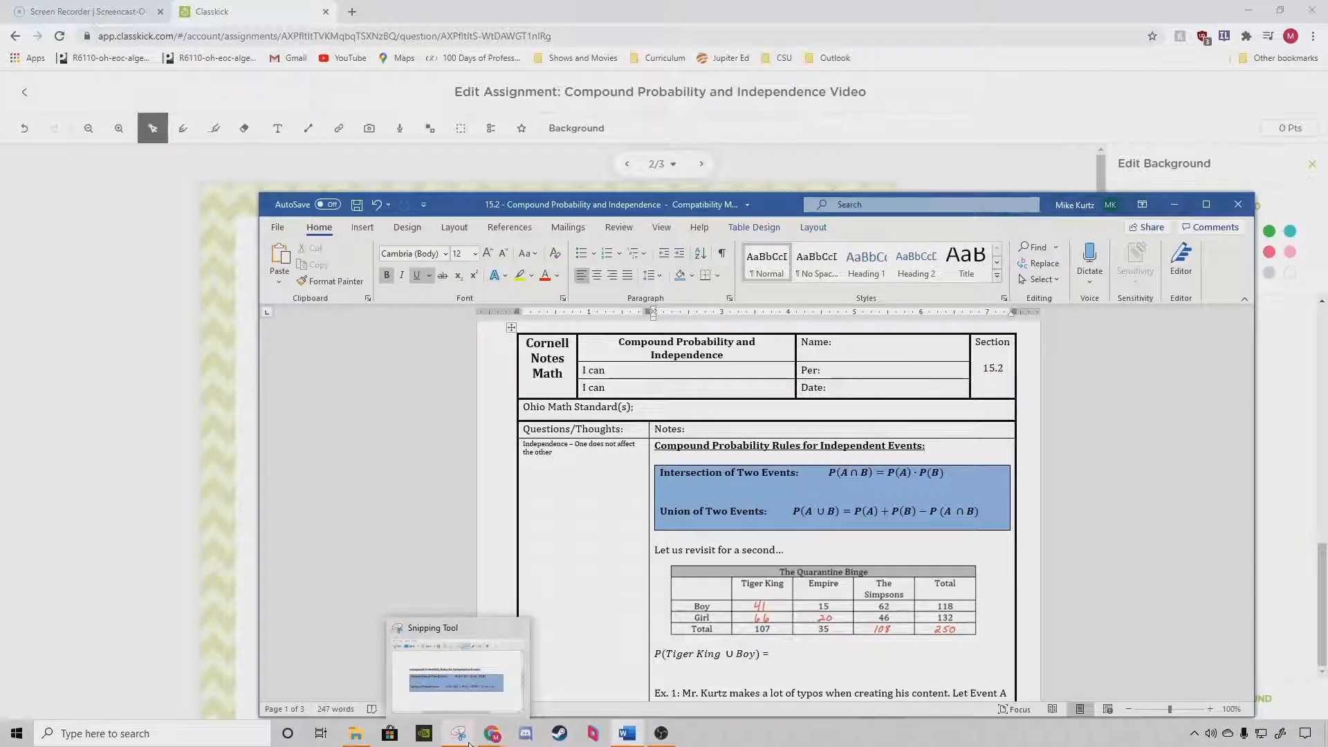
click(519, 627)
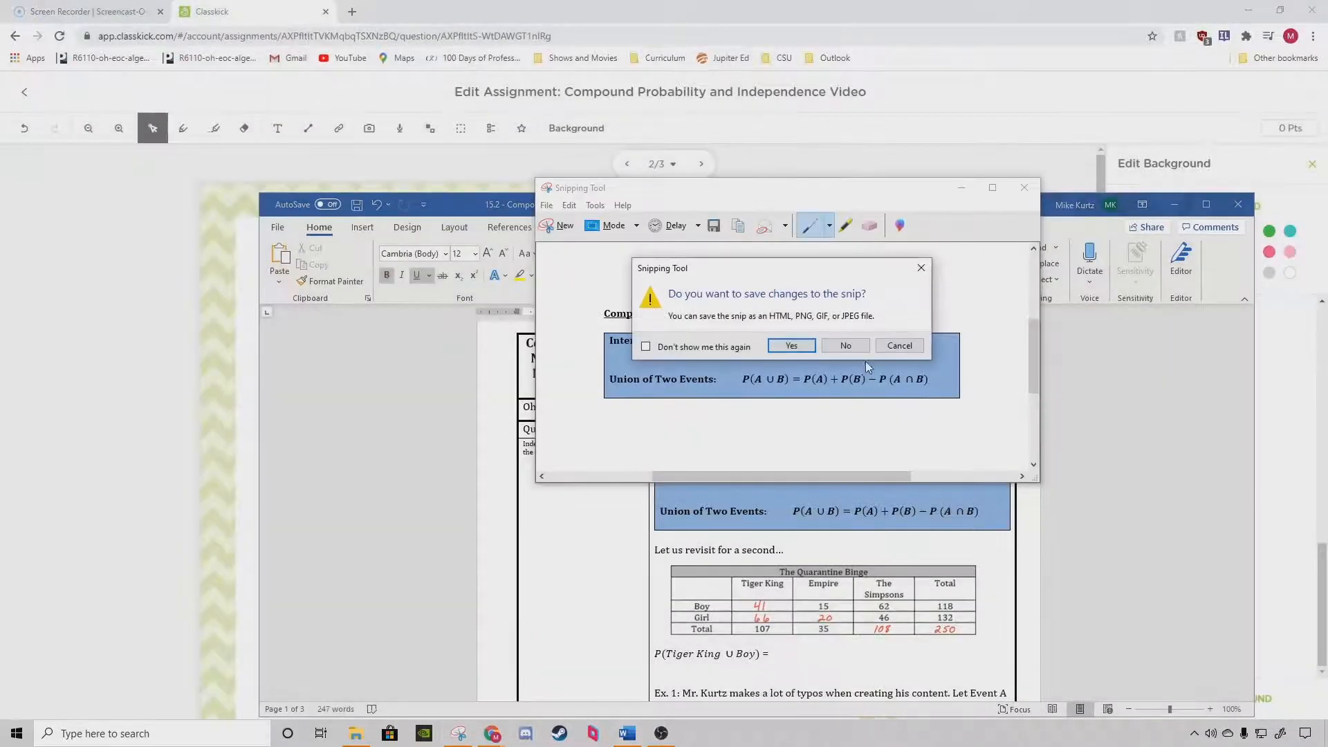
click(850, 346)
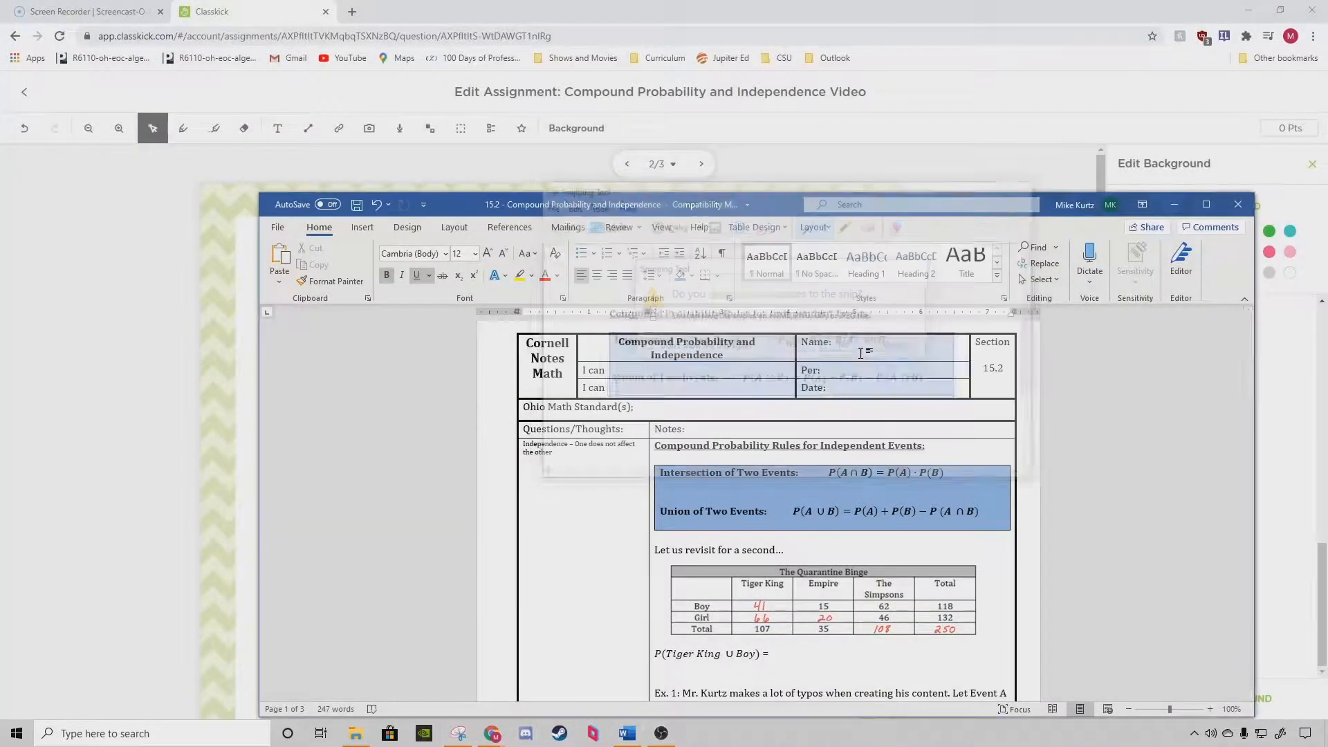
click(455, 741)
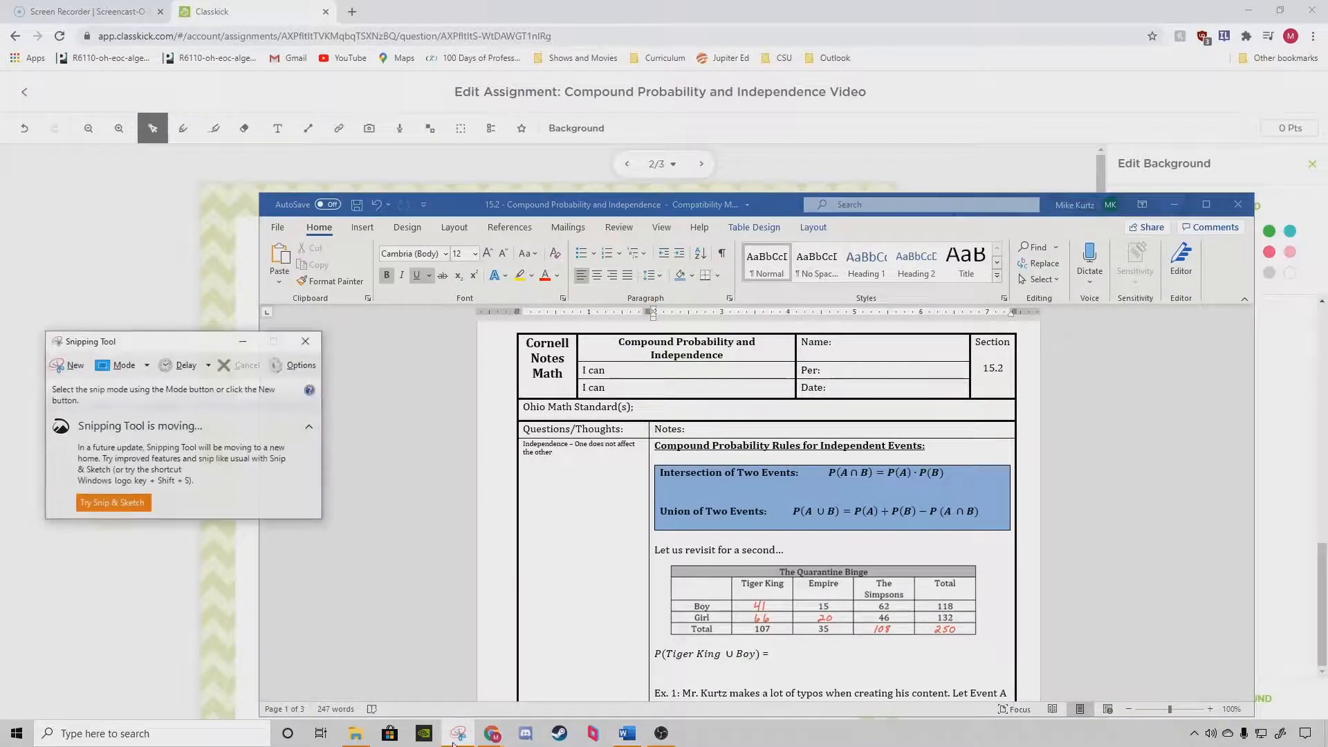
click(68, 365)
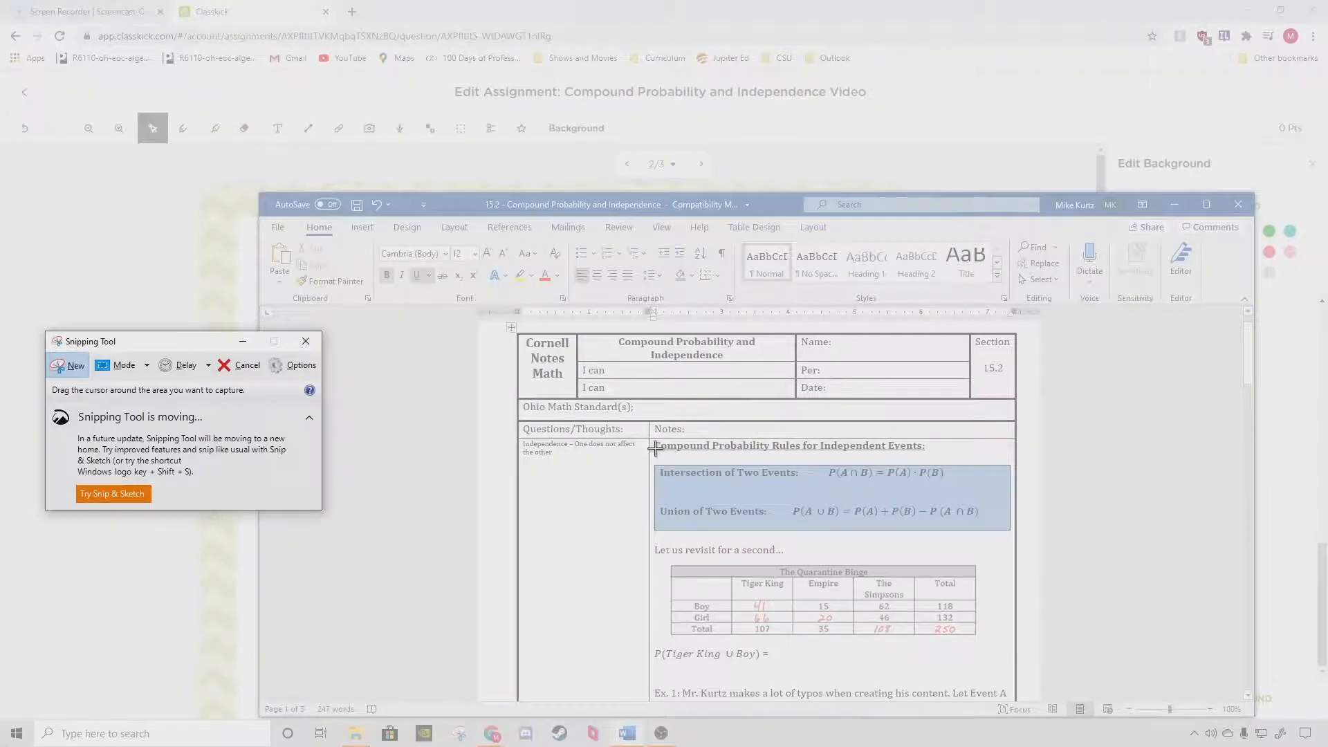
drag(650, 440, 1013, 537)
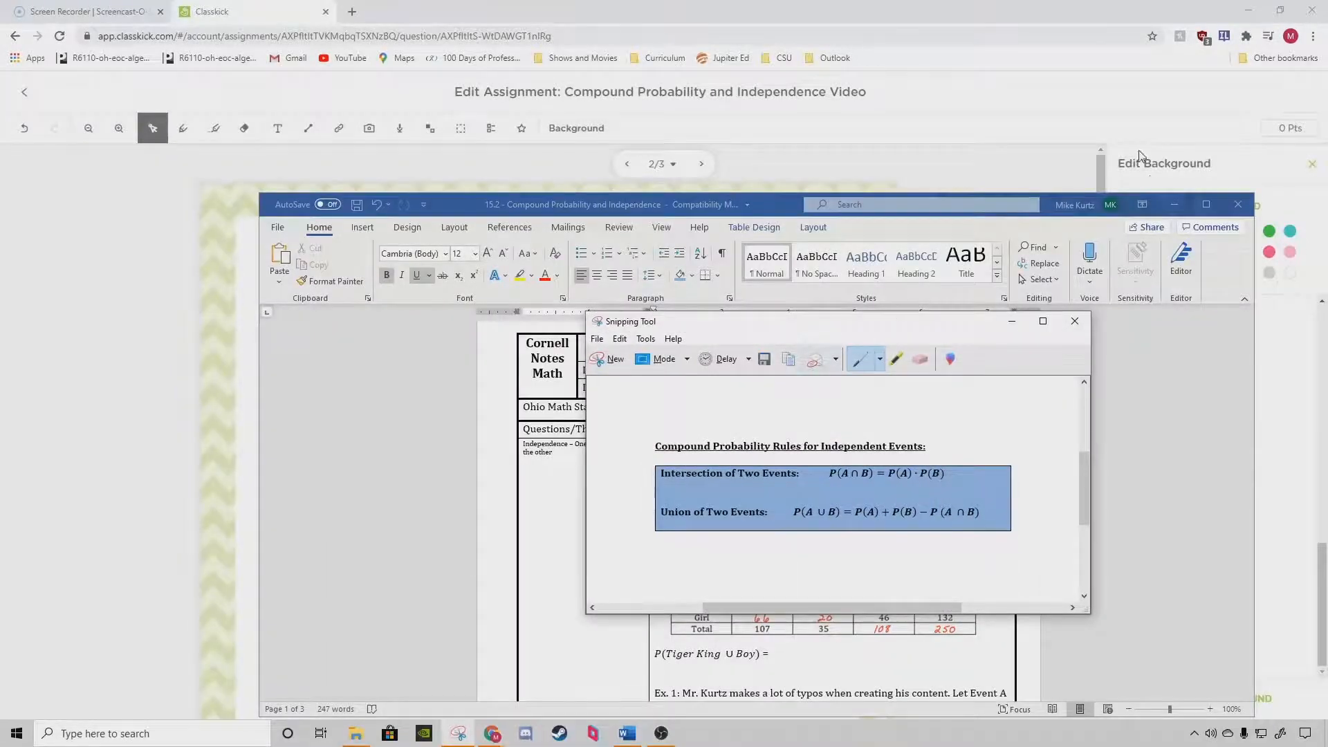
Minimize Word, return to Classkick and paste the probability rules snip onto slide 2.
click(1173, 204)
click(599, 278)
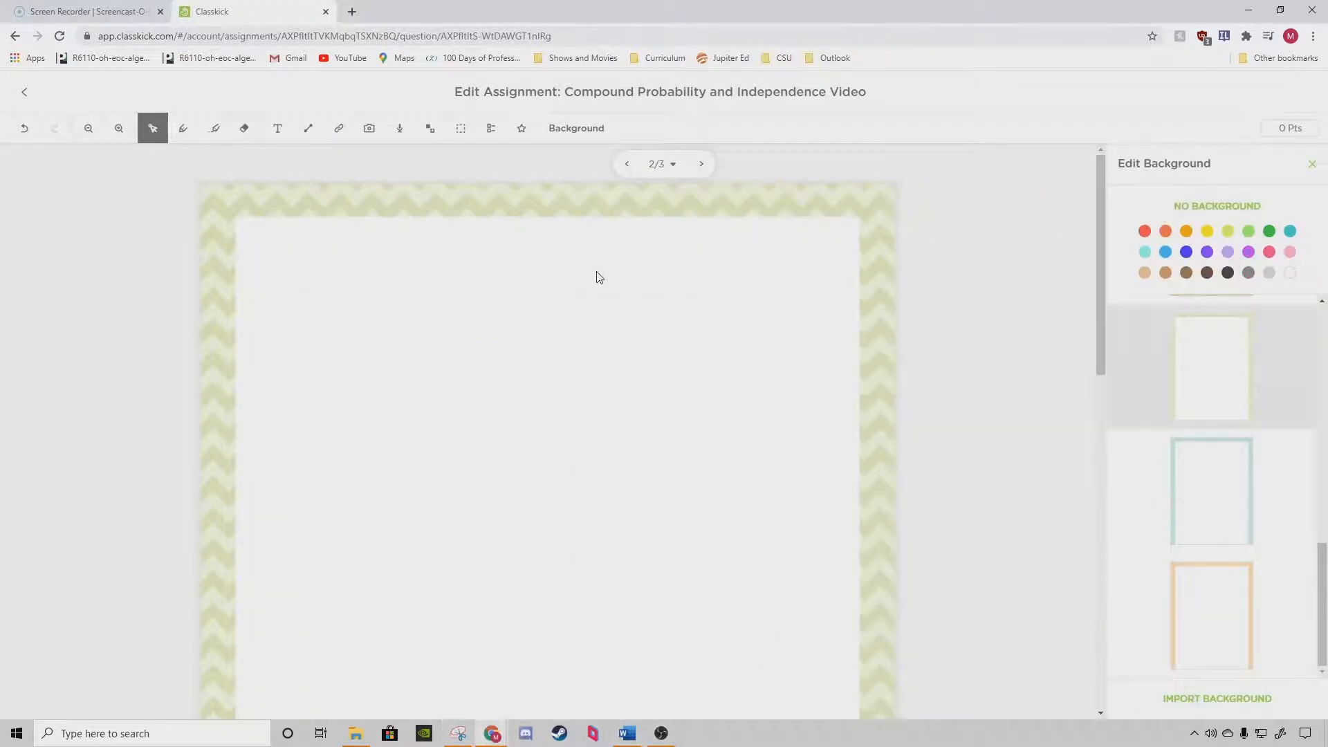
key(ctrl+v)
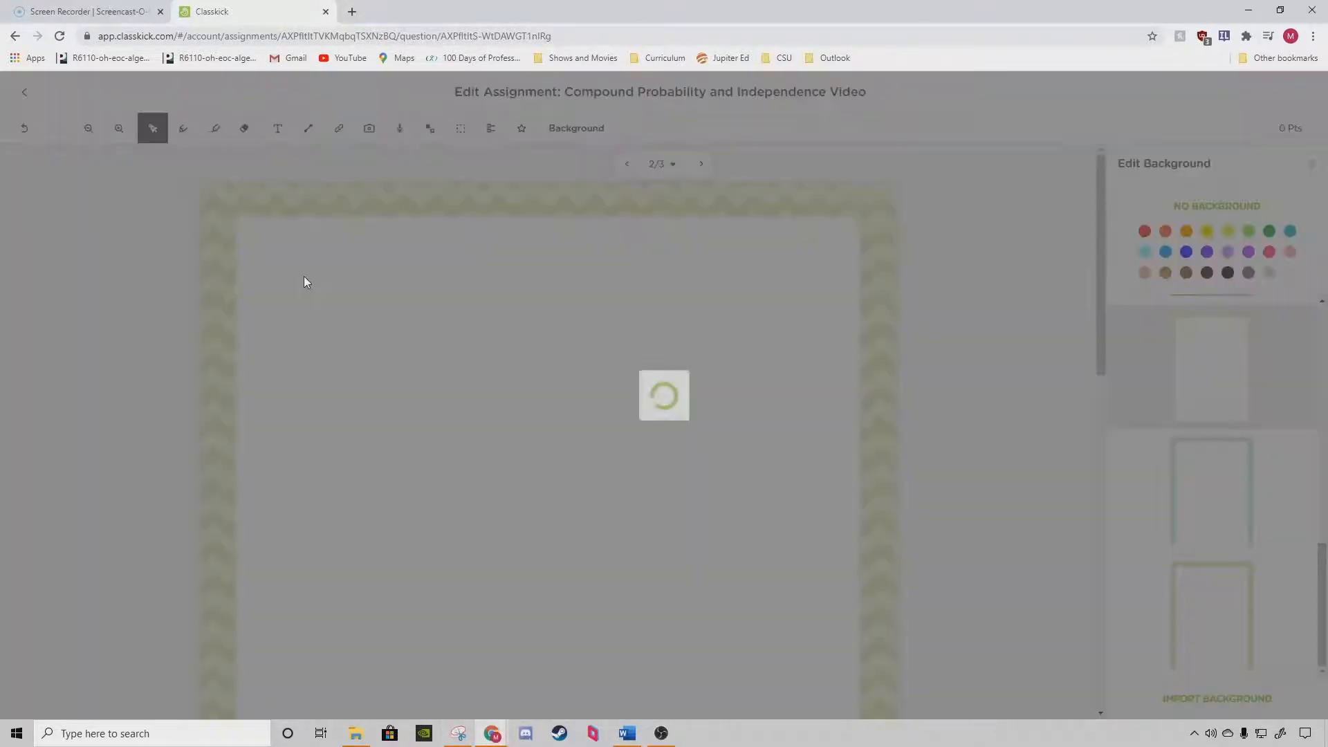
Position the probability rules snip at the top of slide 2 and enlarge it to span the width inside the border.
drag(466, 260, 404, 260)
drag(603, 317, 855, 418)
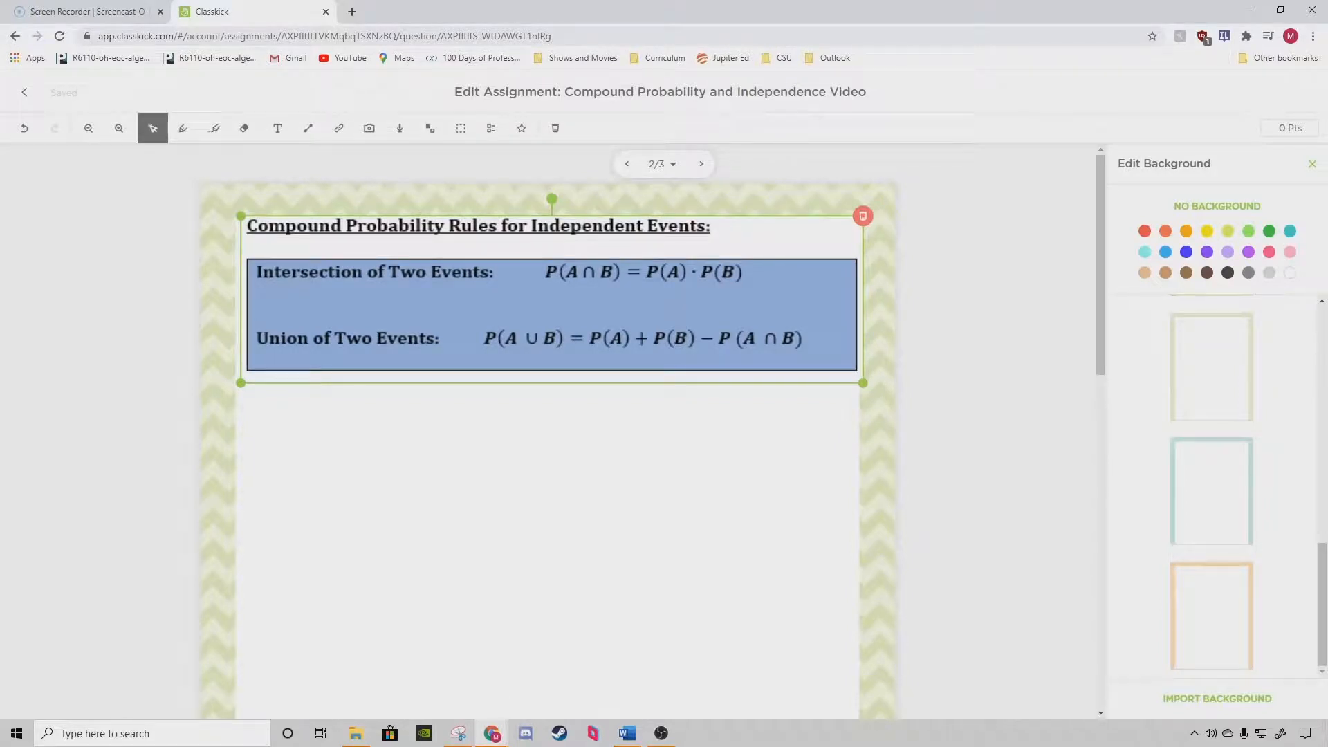
Switch to the Screencast-O-Matic page, separate it from the Classkick window and launch the free screen recorder.
click(88, 9)
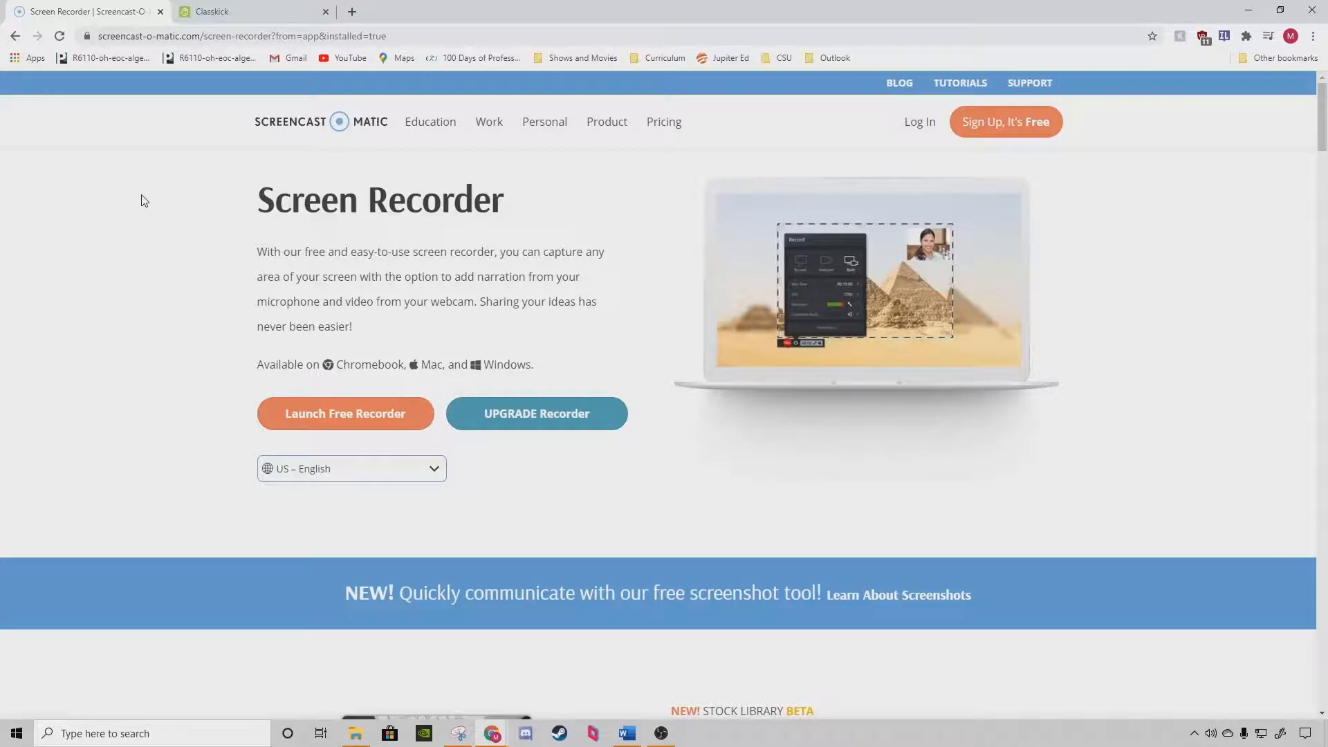
drag(103, 17, 0, 263)
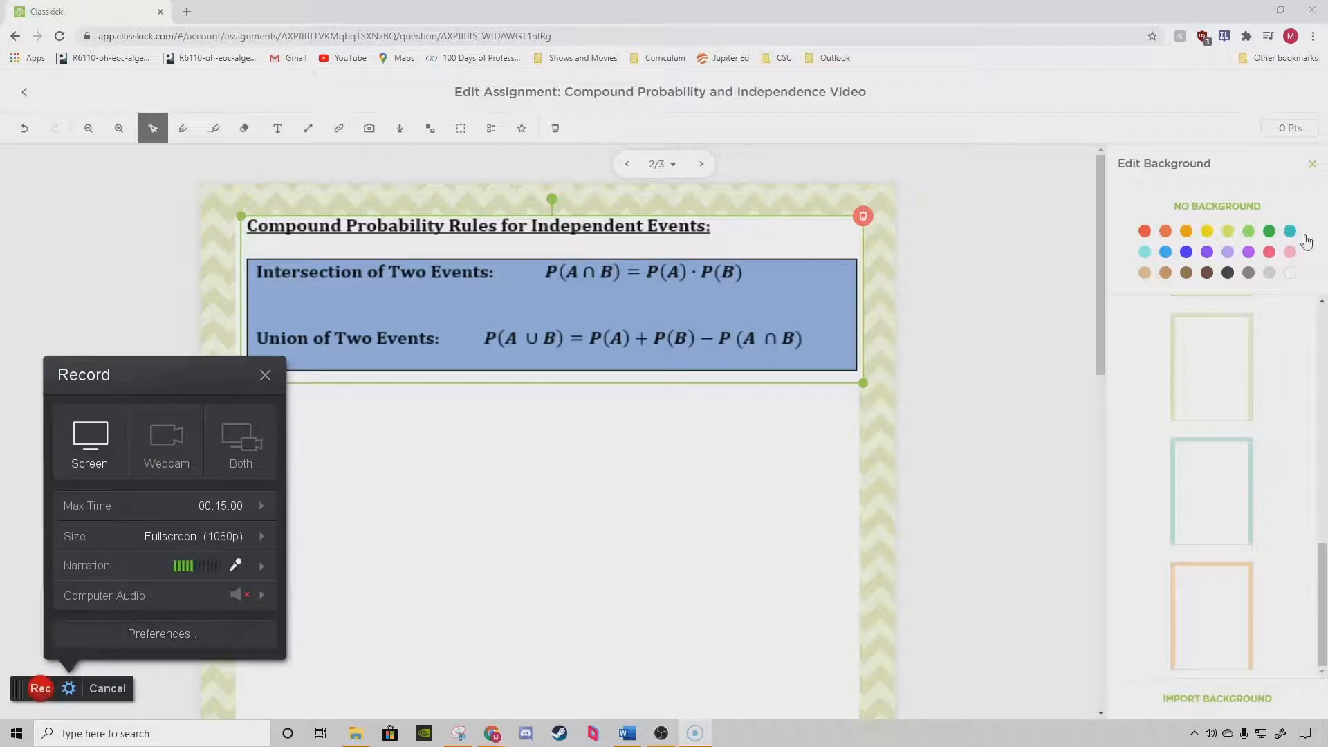
Close the background options and show slide 1 of the assignment in full screen.
click(1312, 163)
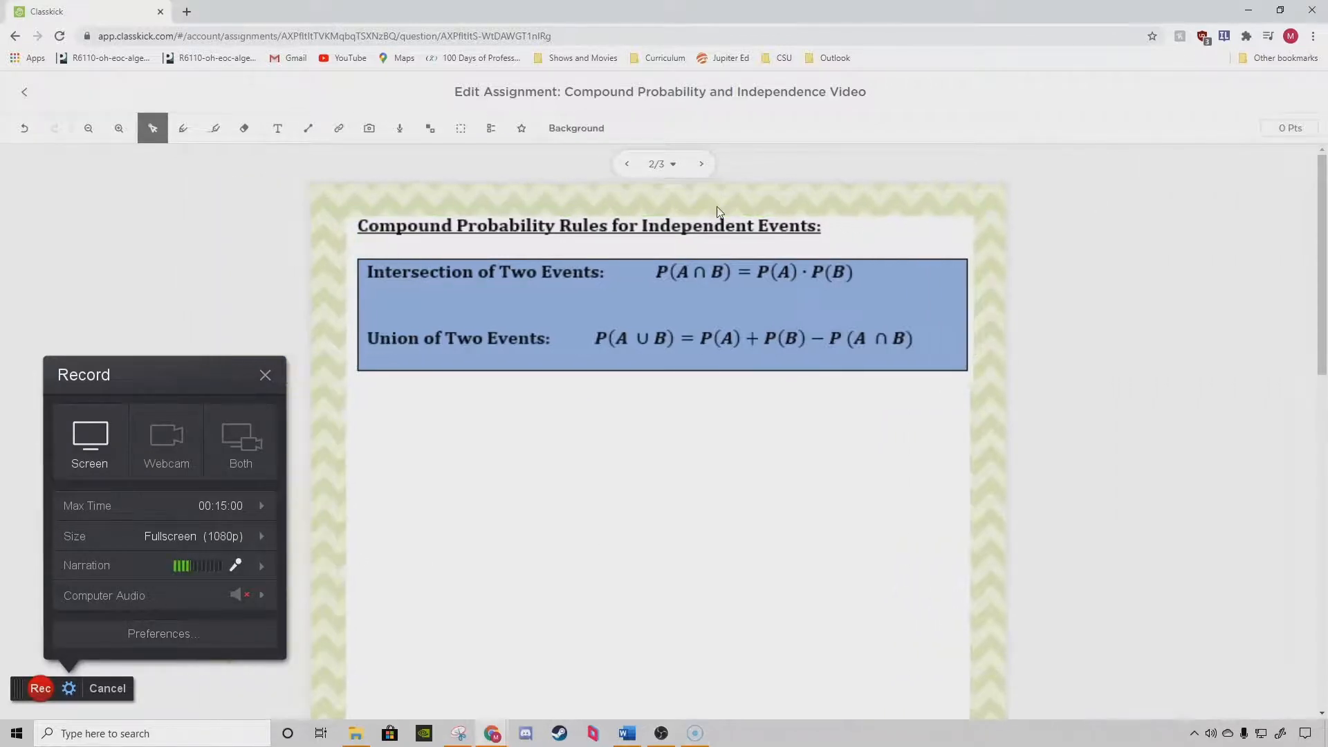
click(628, 164)
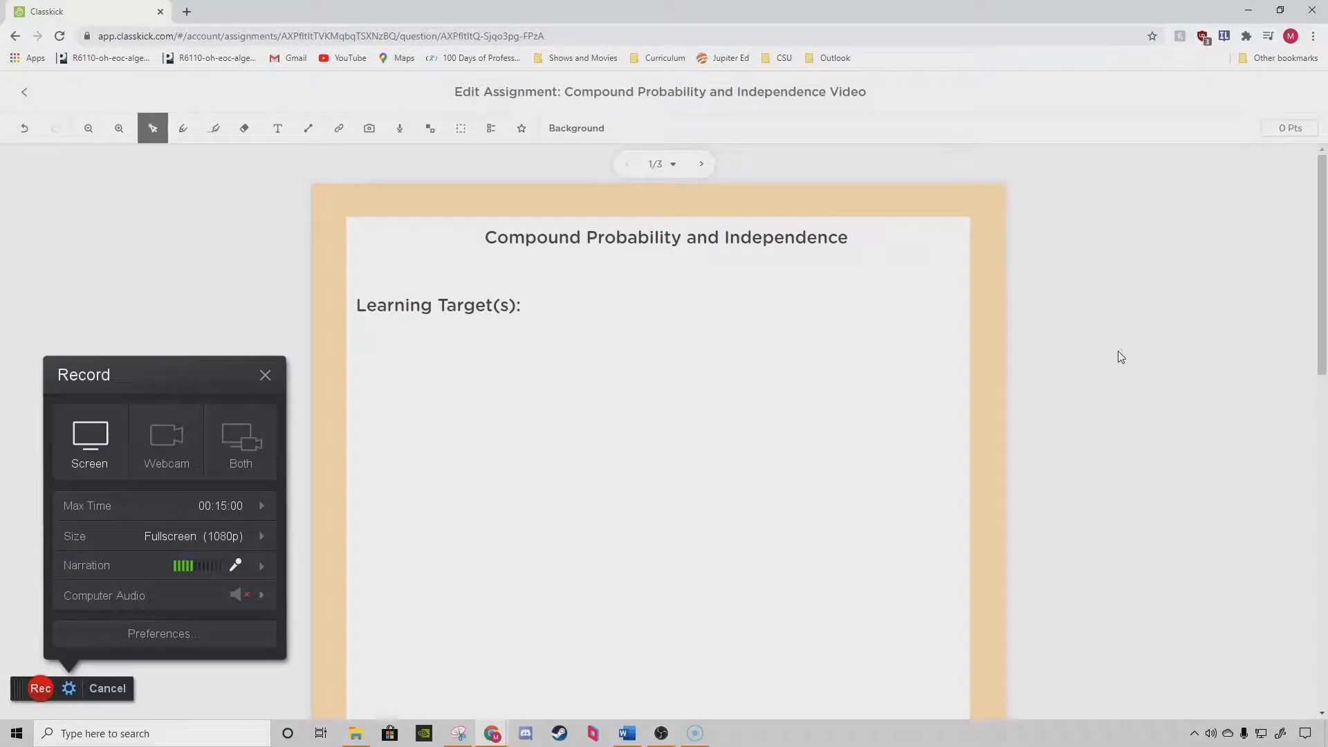
key(F11)
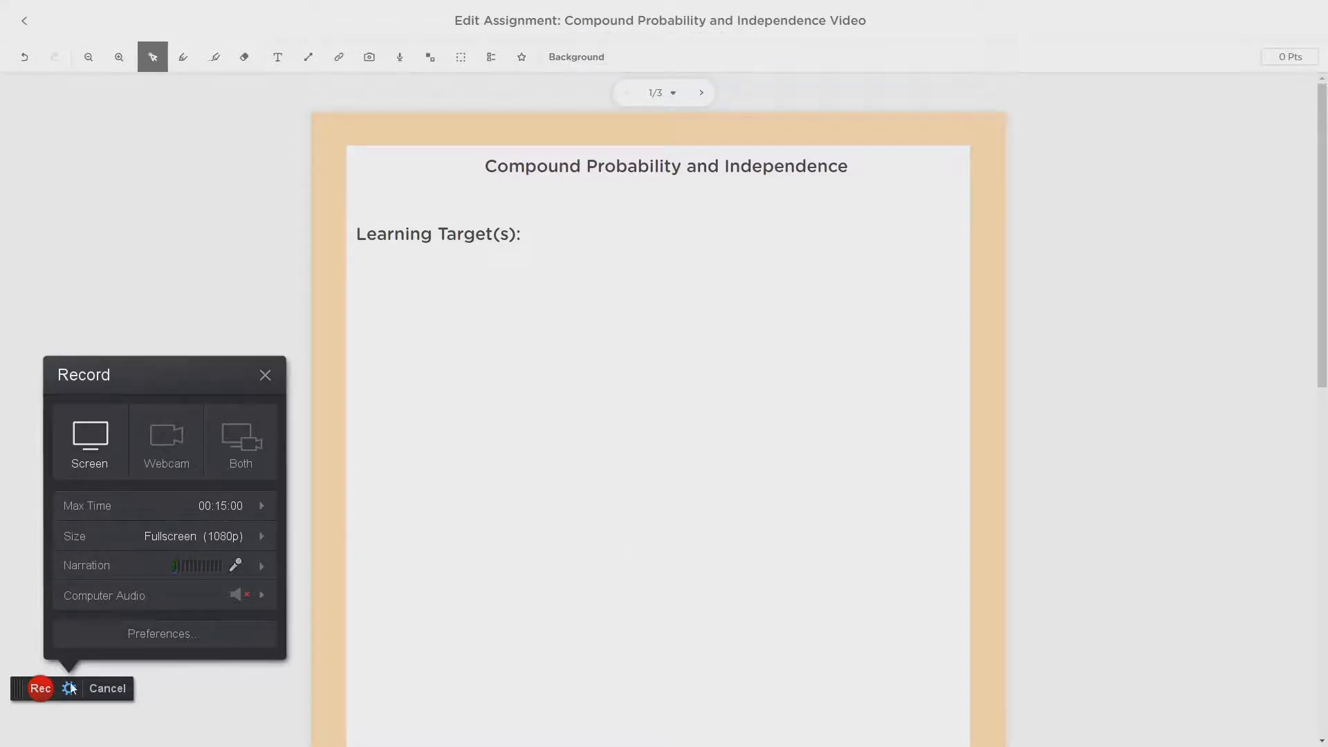
Start the fullscreen screen recording and advance from the title slide to the probability rules on slide 2.
click(42, 689)
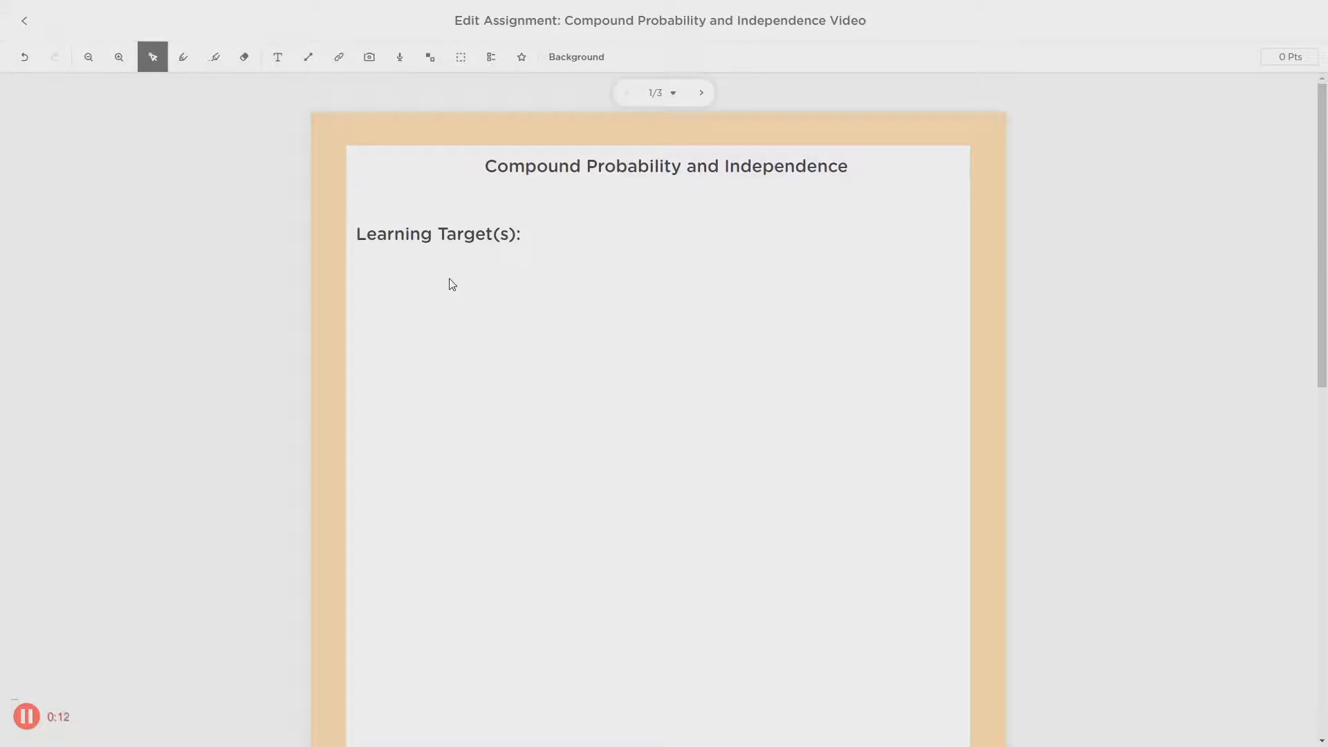
click(702, 94)
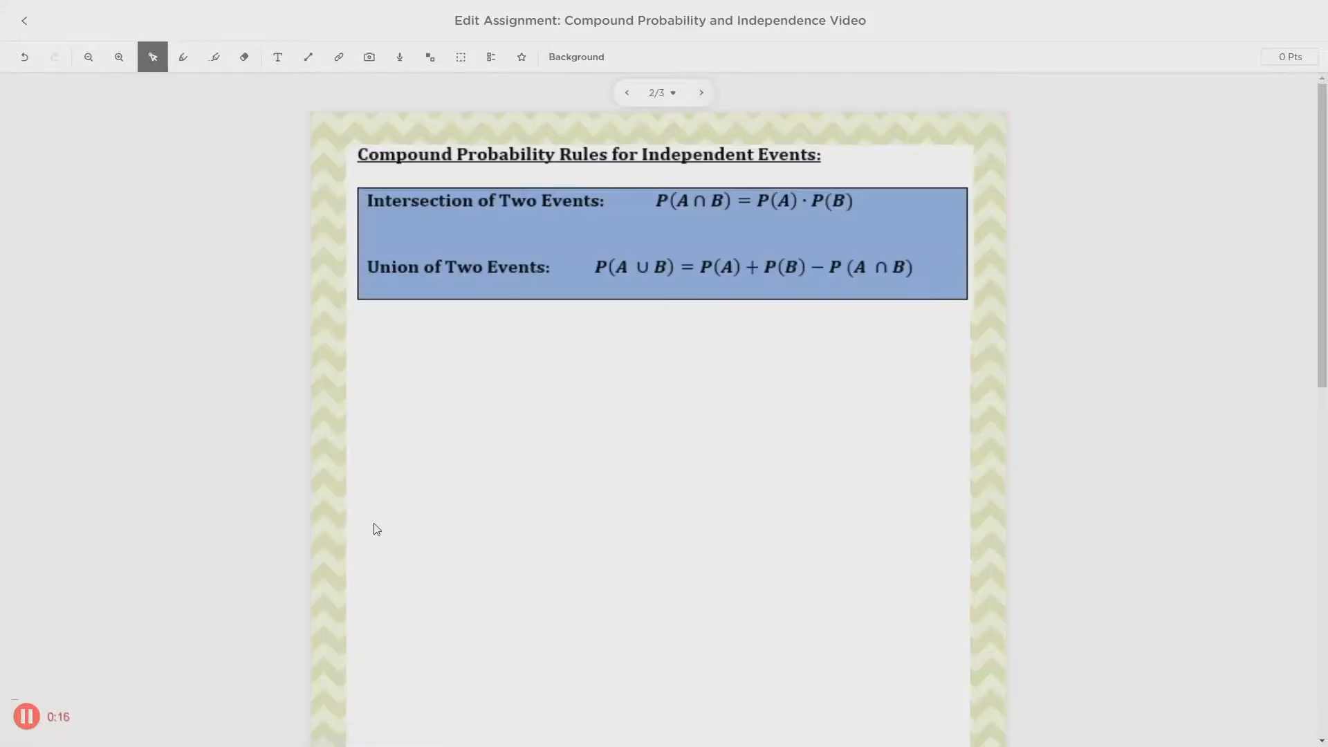